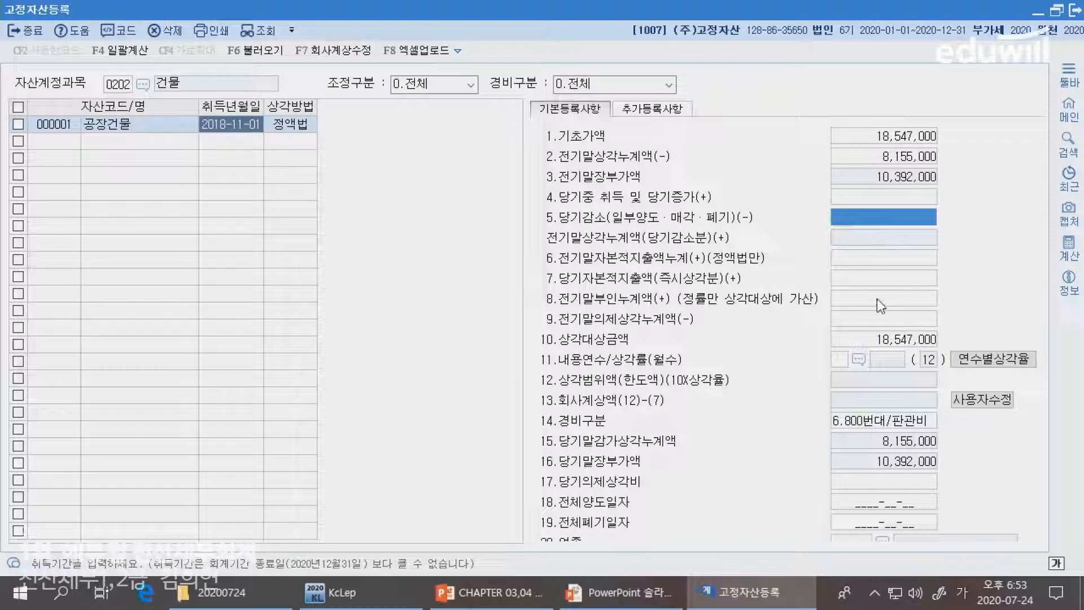
# Set 공장건물's useful life to 20 years by choosing 건축물 class 3 (연와조, 블럭조) from the standard useful-life table
pyautogui.click(910, 343)
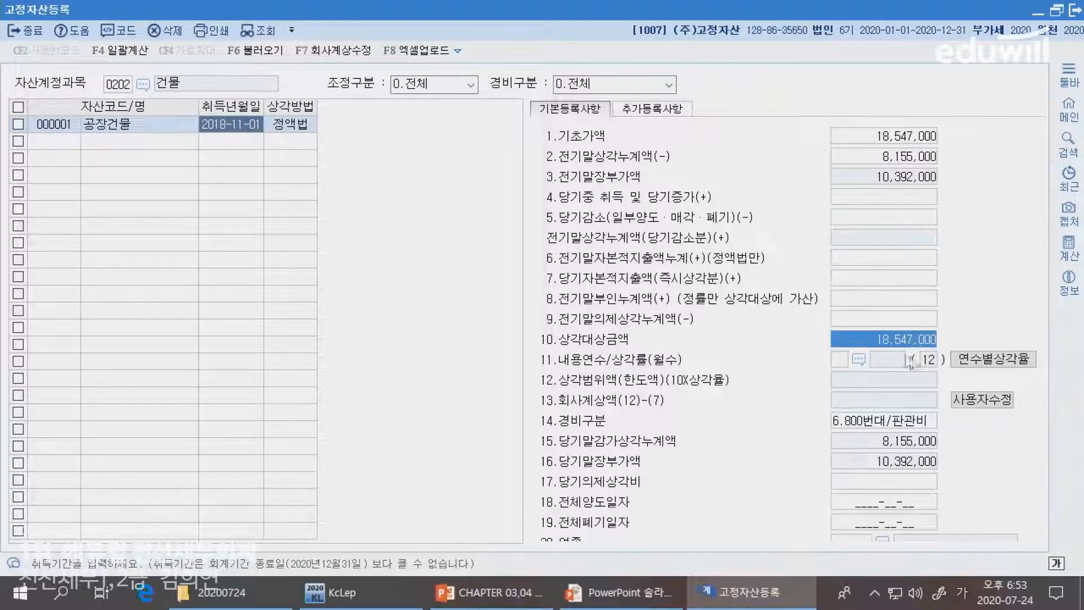
pyautogui.hotkey('alt', 'Tab')
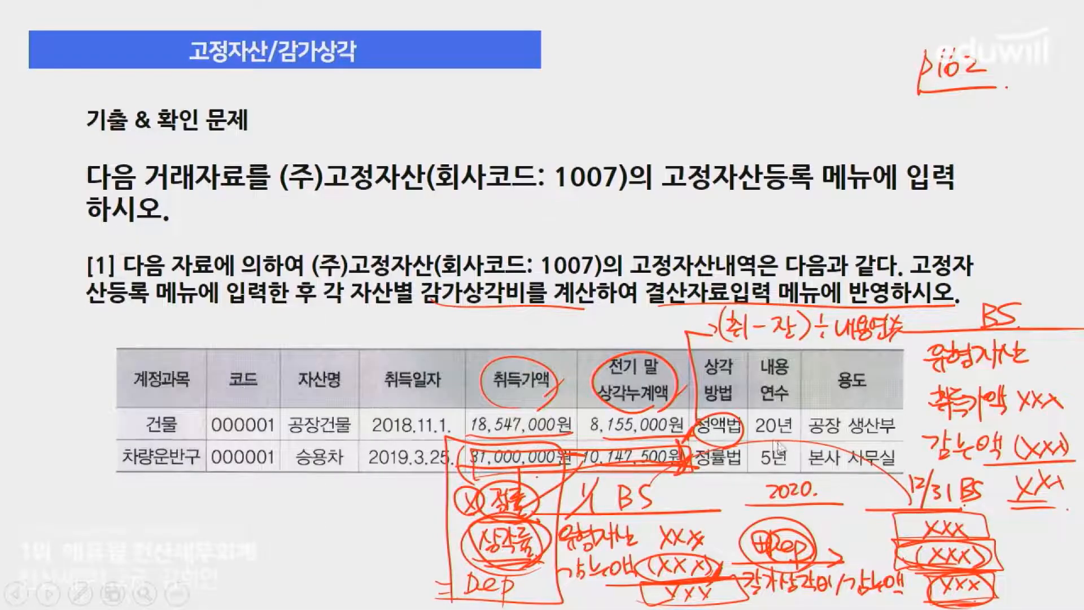
pyautogui.hotkey('alt', 'Tab')
pyautogui.click(860, 360)
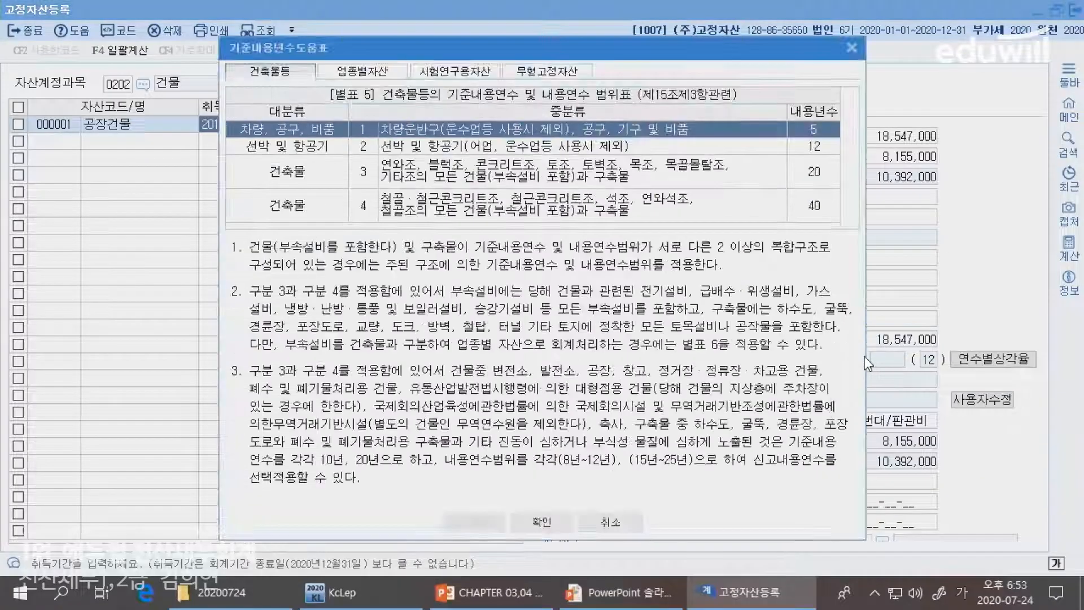
pyautogui.press('Down')
pyautogui.press('Down')
pyautogui.press('Down')
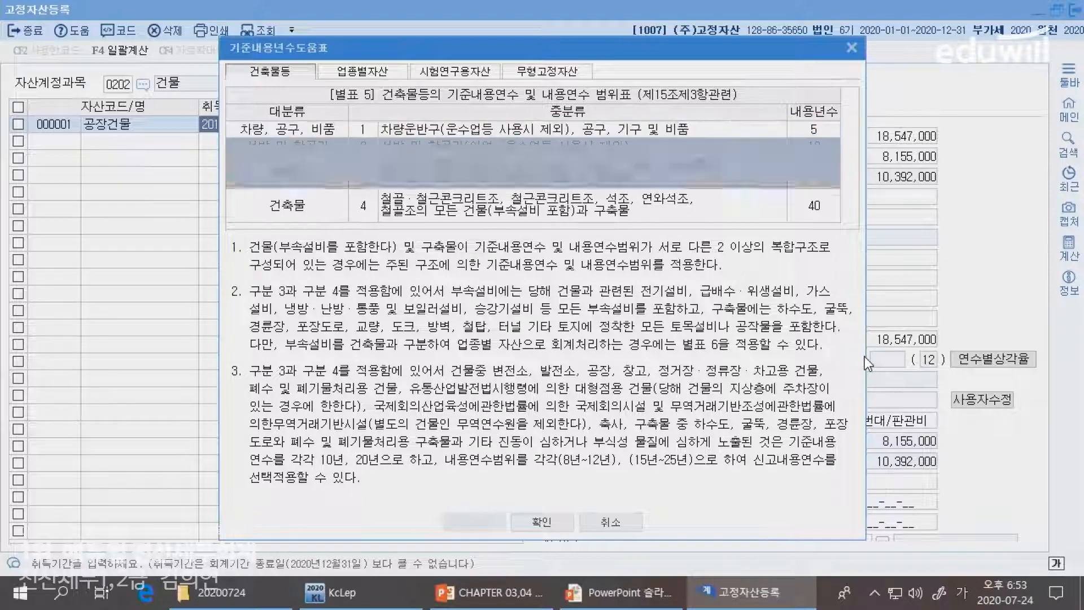
pyautogui.press('Up')
pyautogui.press('Down')
pyautogui.press('Up')
pyautogui.click(542, 522)
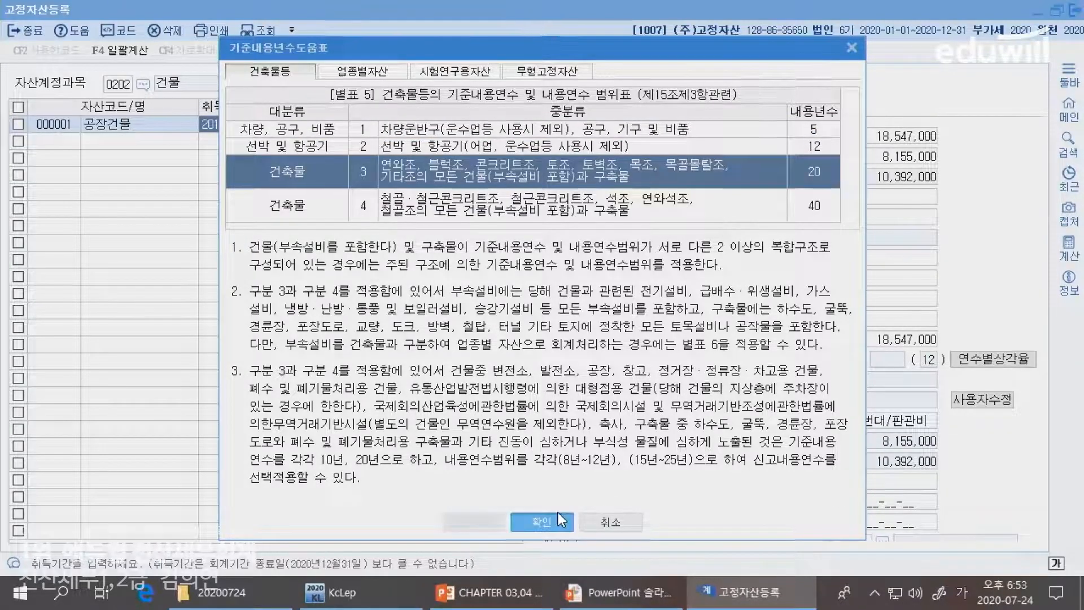
pyautogui.press('Return')
pyautogui.press('Return')
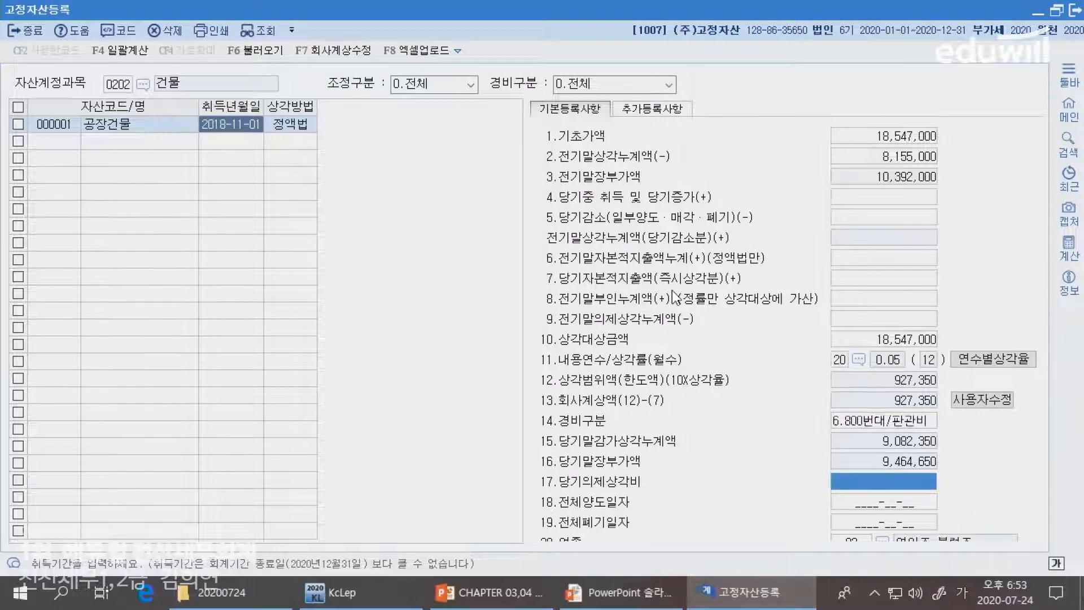
pyautogui.press('Up')
pyautogui.press('Up')
pyautogui.press('Up')
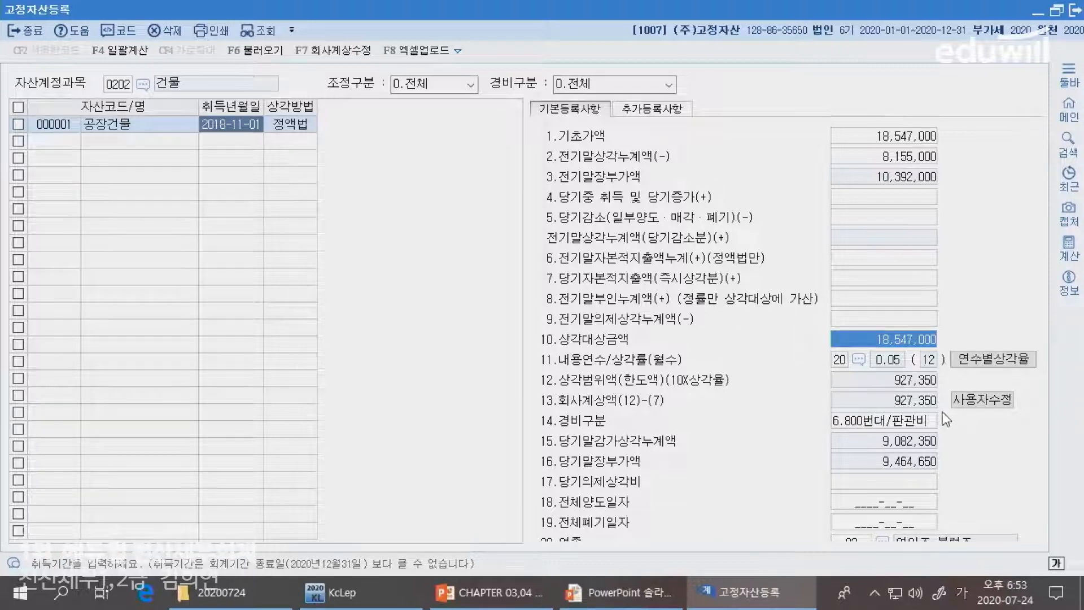
# Override 공장건물's 회사계상액 with 600,000, and restore the amount recalculated from the useful life
pyautogui.click(297, 124)
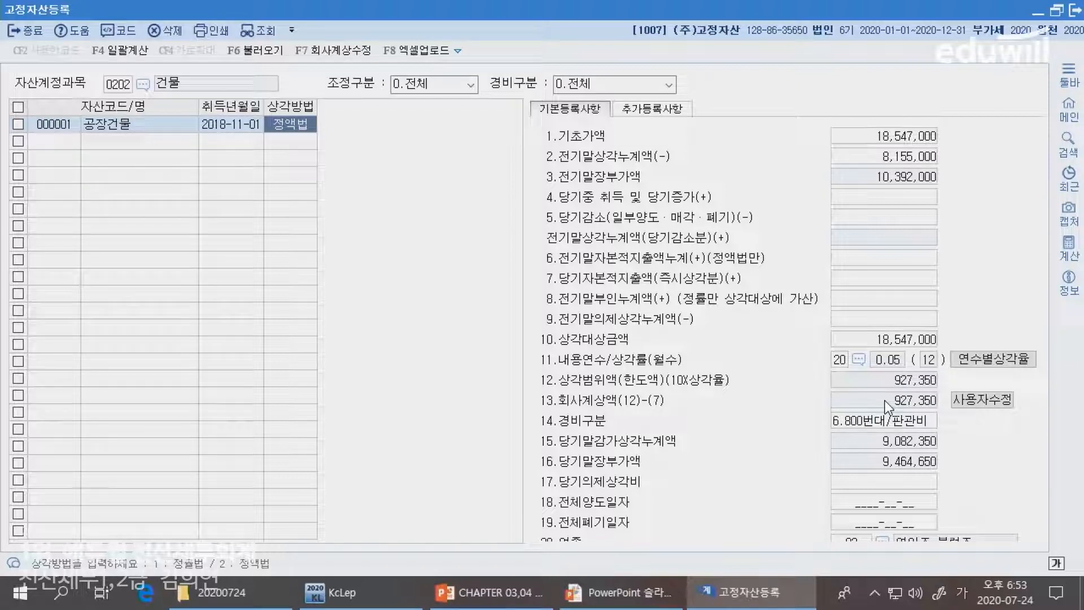
pyautogui.click(983, 400)
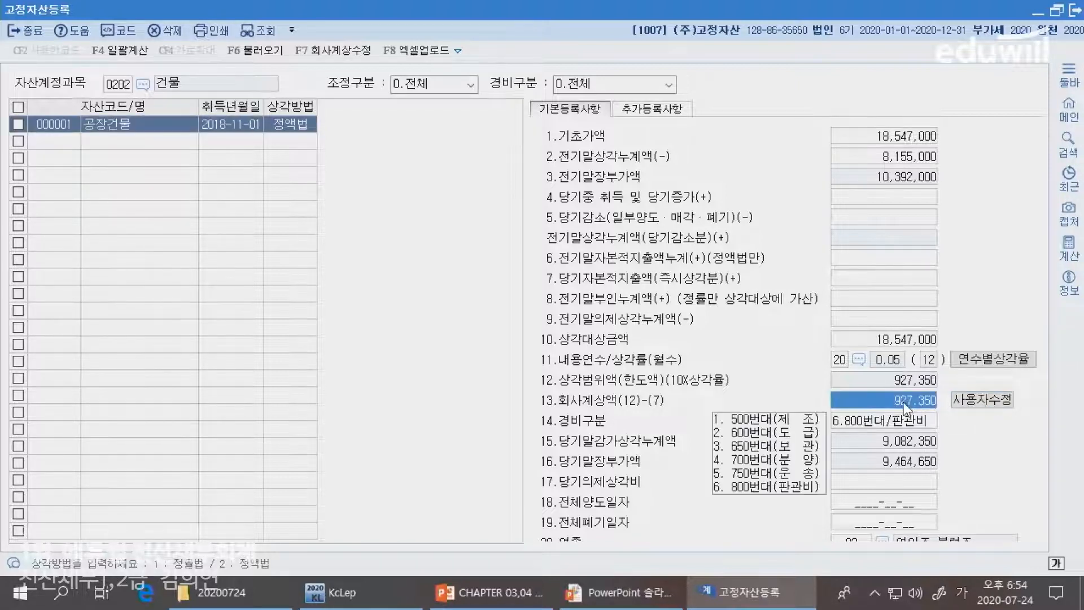
pyautogui.write('600000')
pyautogui.press('Return')
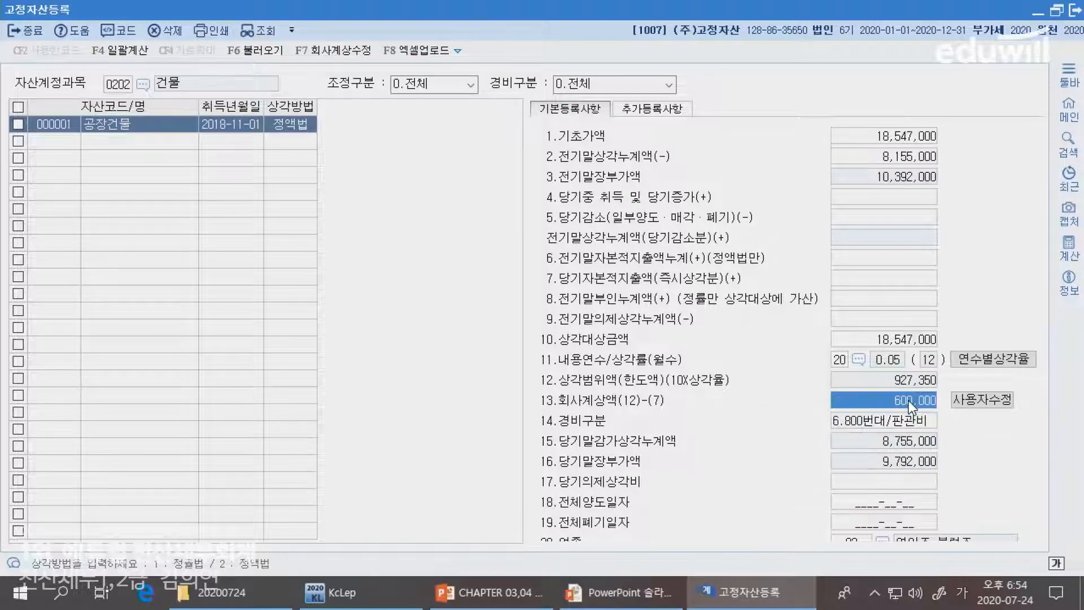
pyautogui.click(983, 400)
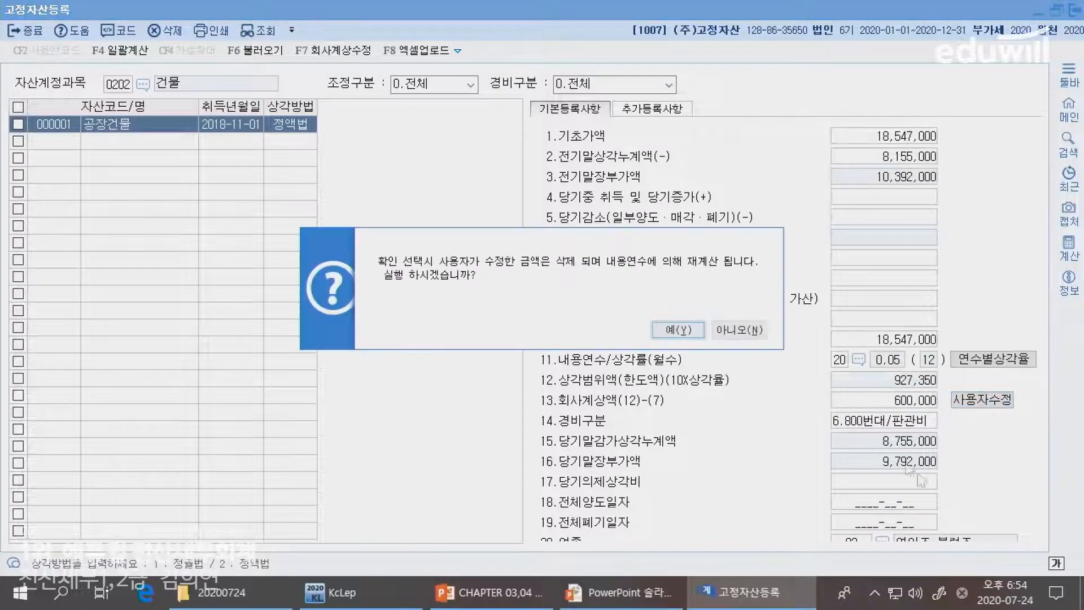
pyautogui.click(643, 334)
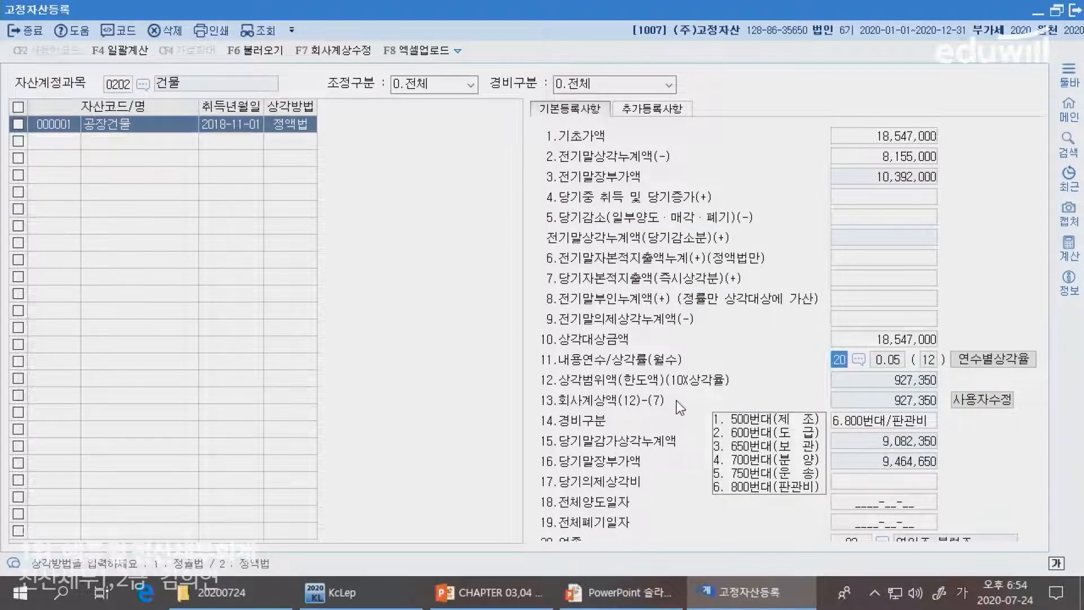
# Set 공장건물's 경비구분 to 1.500번대/제조, and reopen its record under account 건물 in 고정자산등록
pyautogui.click(918, 421)
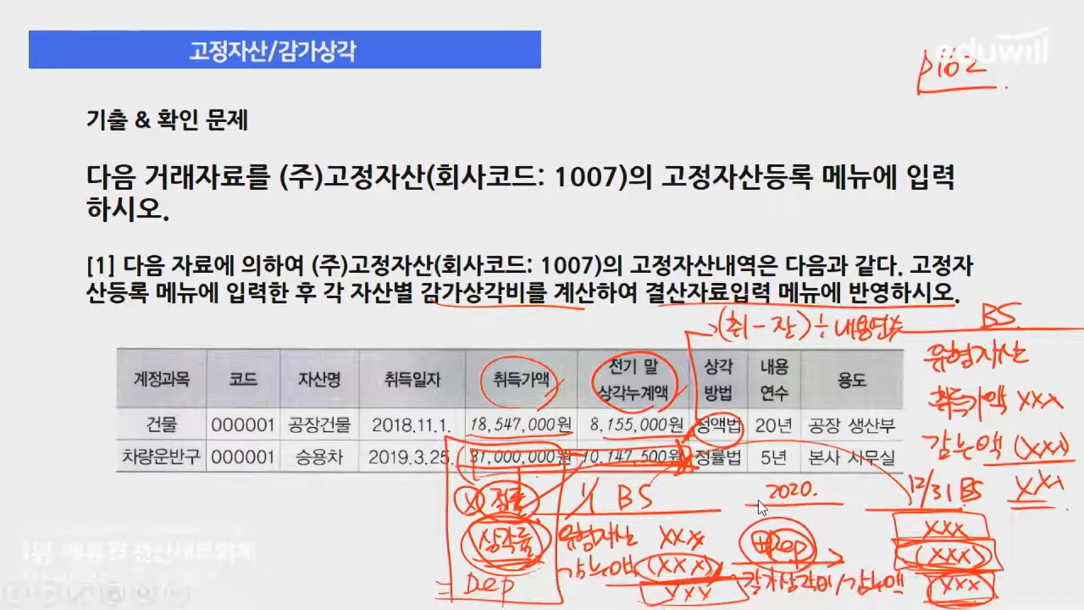
pyautogui.hotkey('alt', 'Tab')
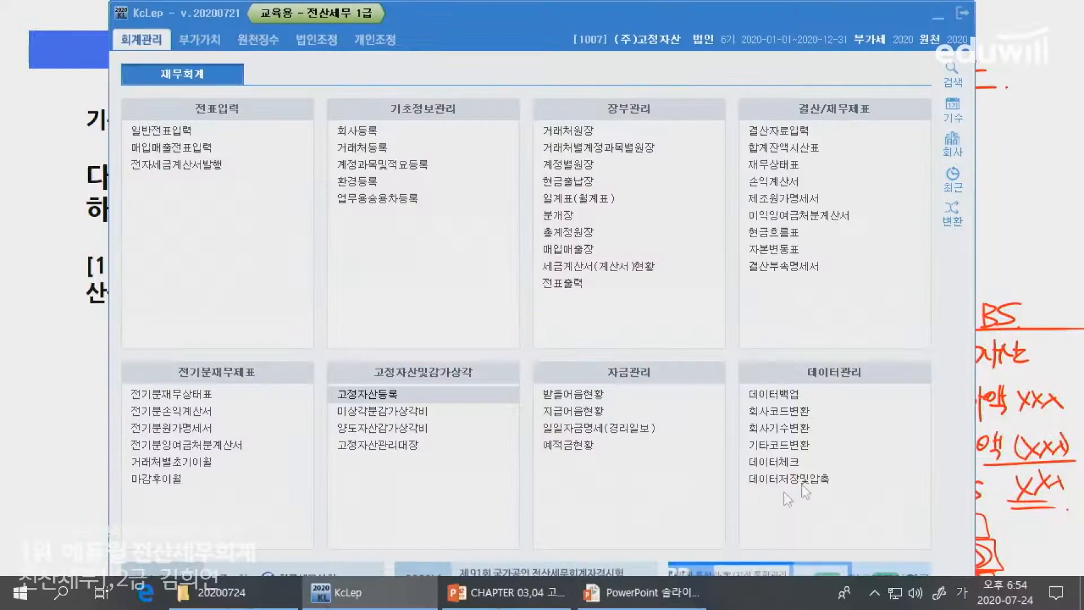
pyautogui.click(393, 395)
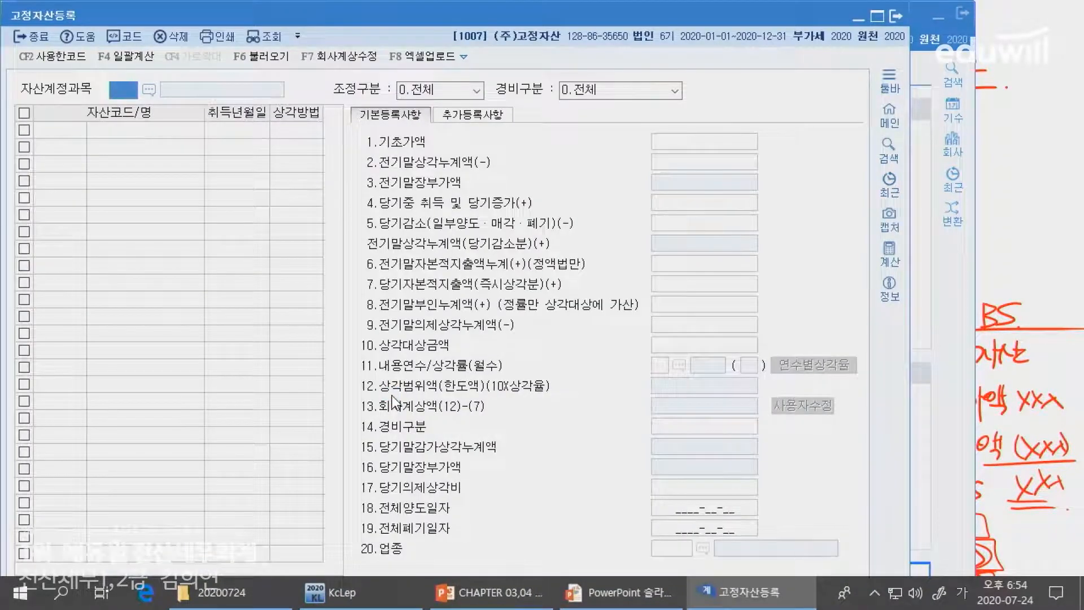
pyautogui.press('F2')
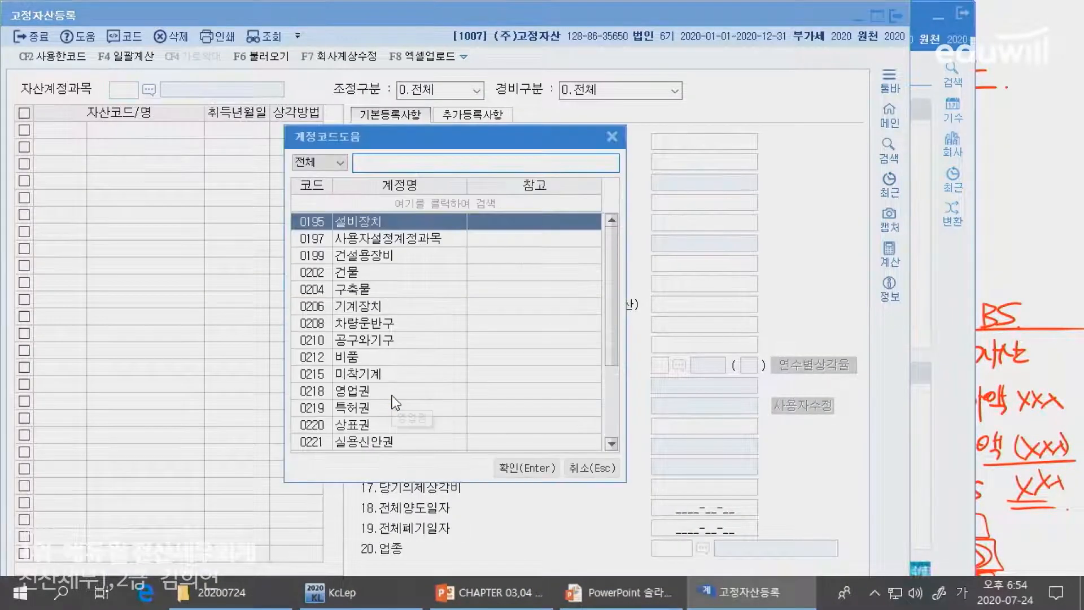
pyautogui.write('건물')
pyautogui.press('Return')
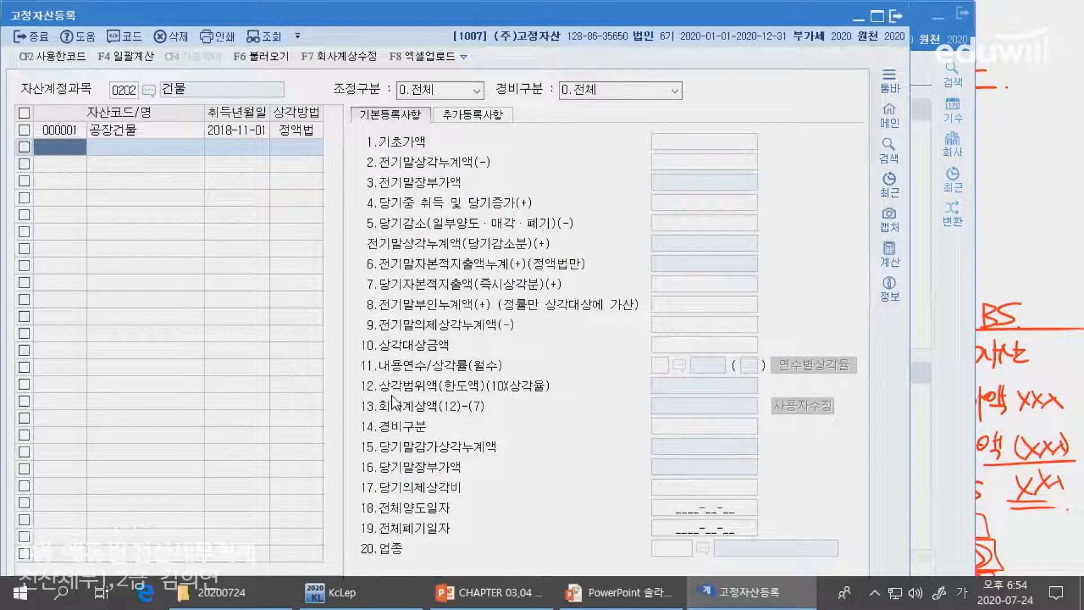
pyautogui.press('Up')
pyautogui.click(649, 427)
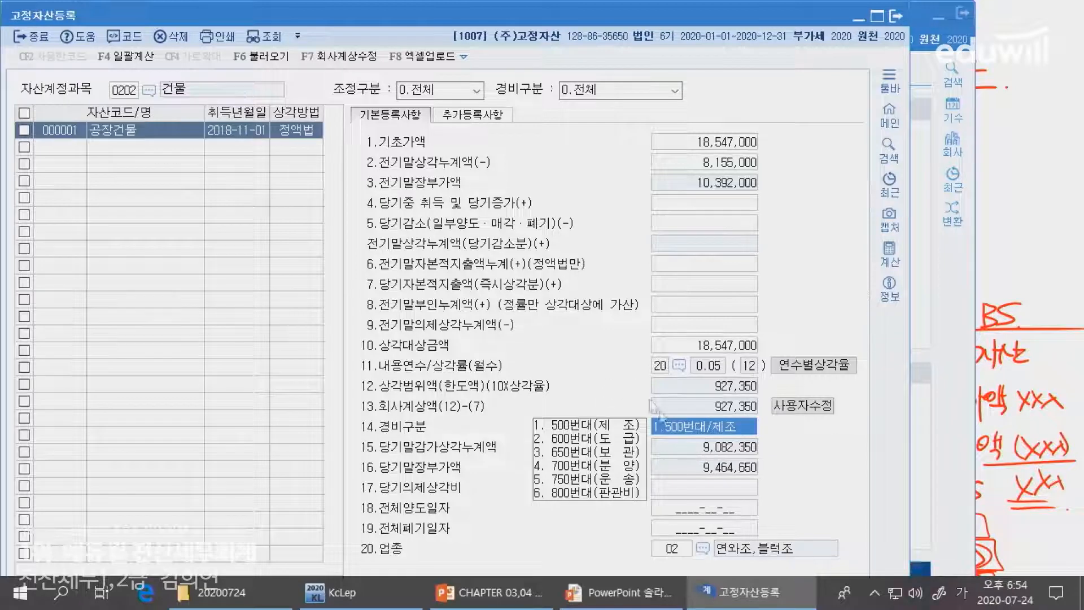
pyautogui.click(706, 159)
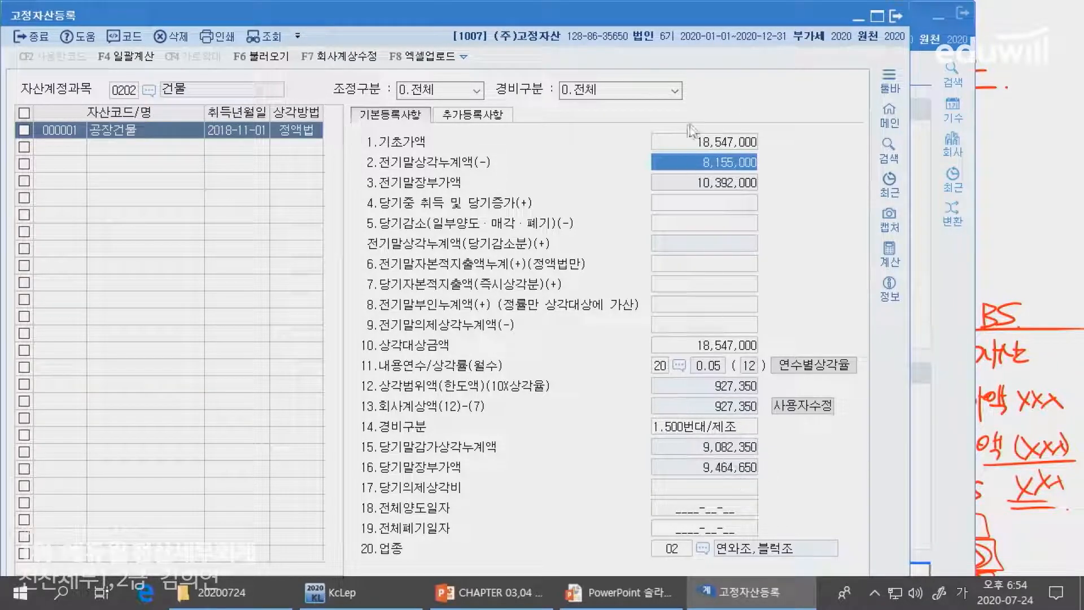
pyautogui.click(705, 143)
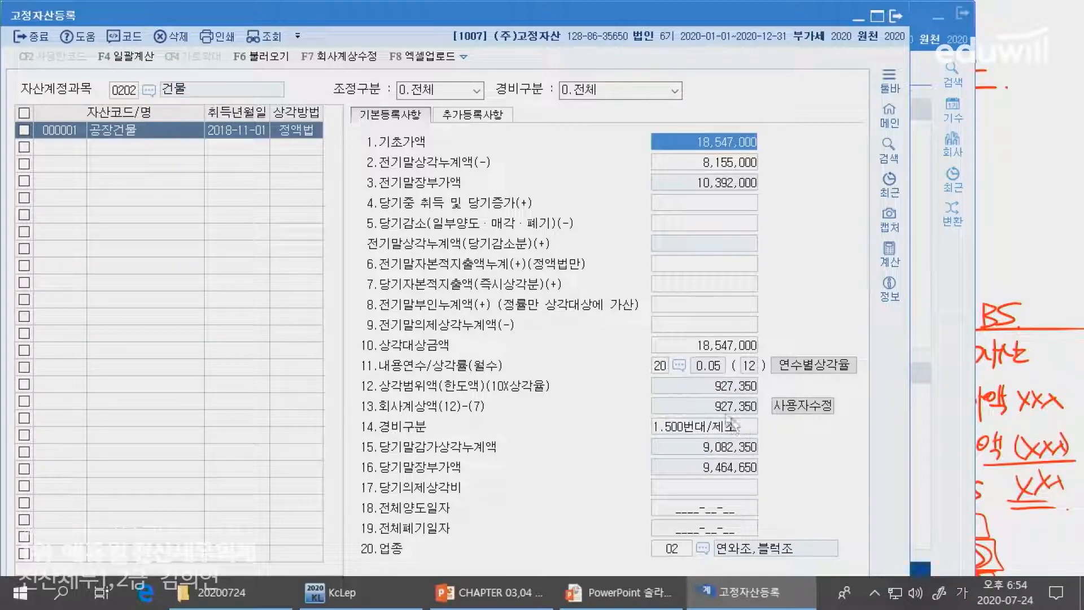
pyautogui.hotkey('alt', 'Tab')
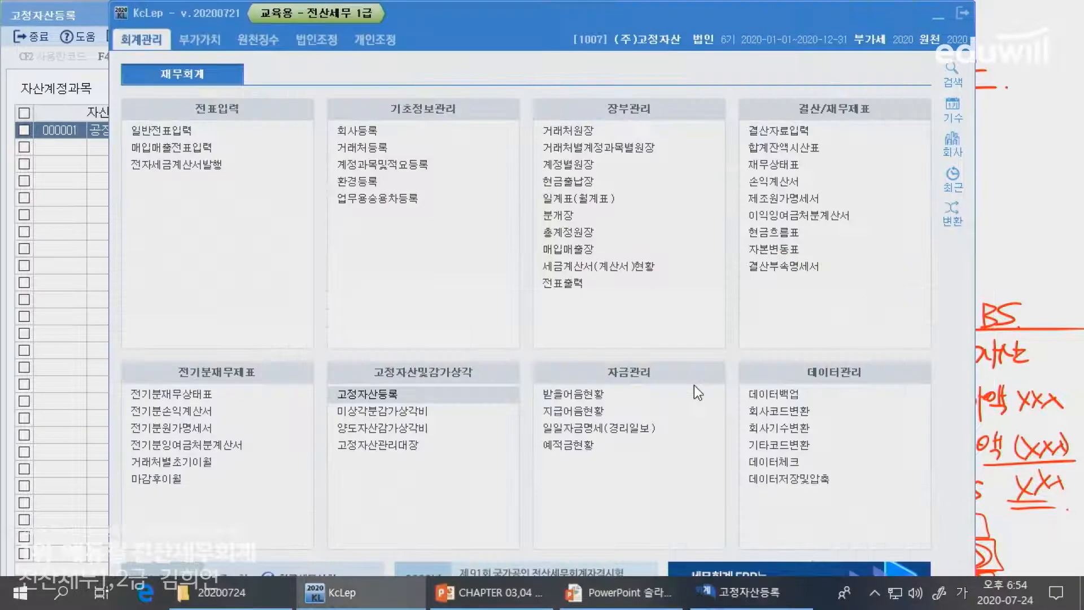
pyautogui.hotkey('alt', 'Tab')
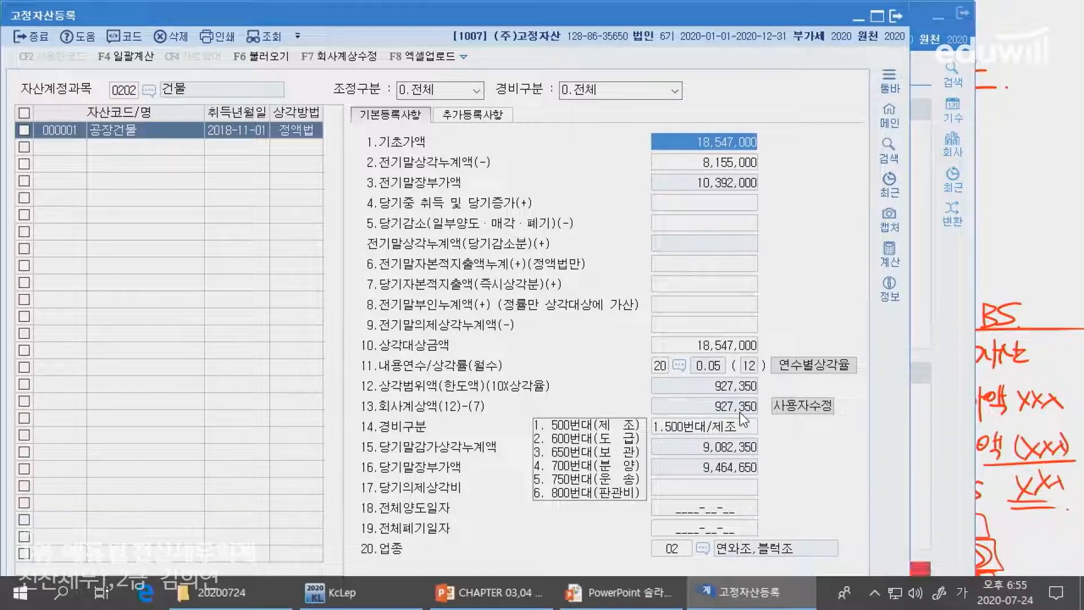
pyautogui.hotkey('alt', 'Tab')
pyautogui.hotkey('alt', 'Tab')
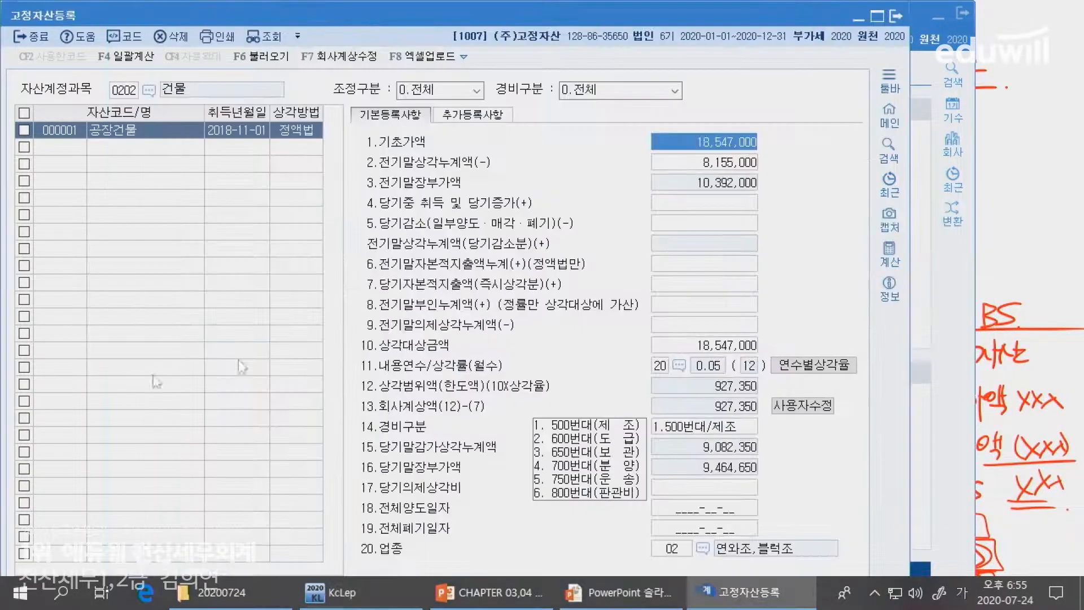
# Switch the asset account to 0208 차량운반구 by searching the account codes for 차량
pyautogui.click(148, 92)
pyautogui.write('치')
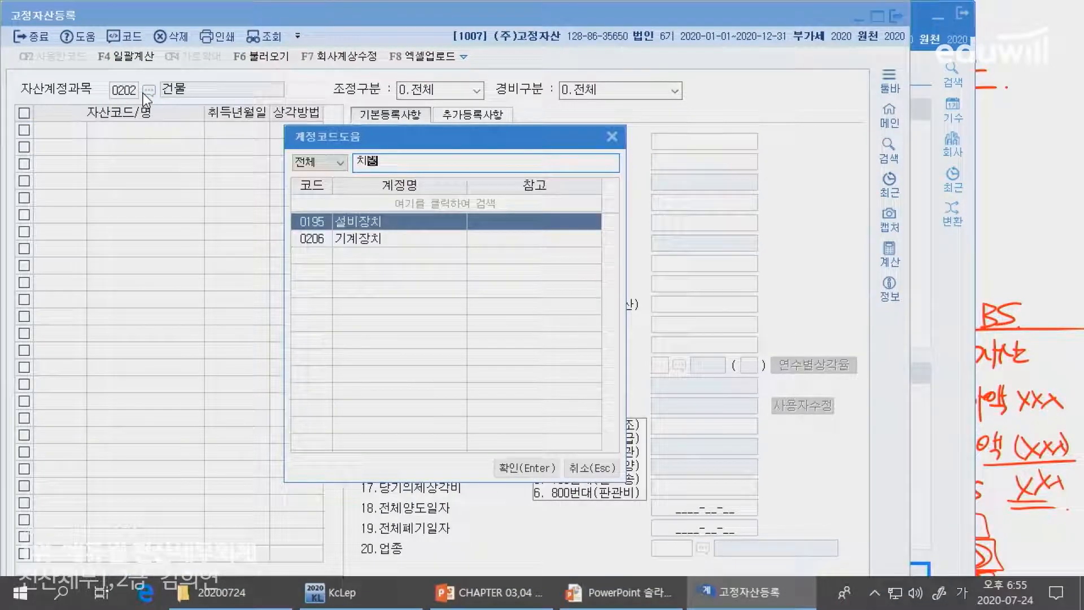
pyautogui.press('BackSpace')
pyautogui.write('차량')
pyautogui.press('Return')
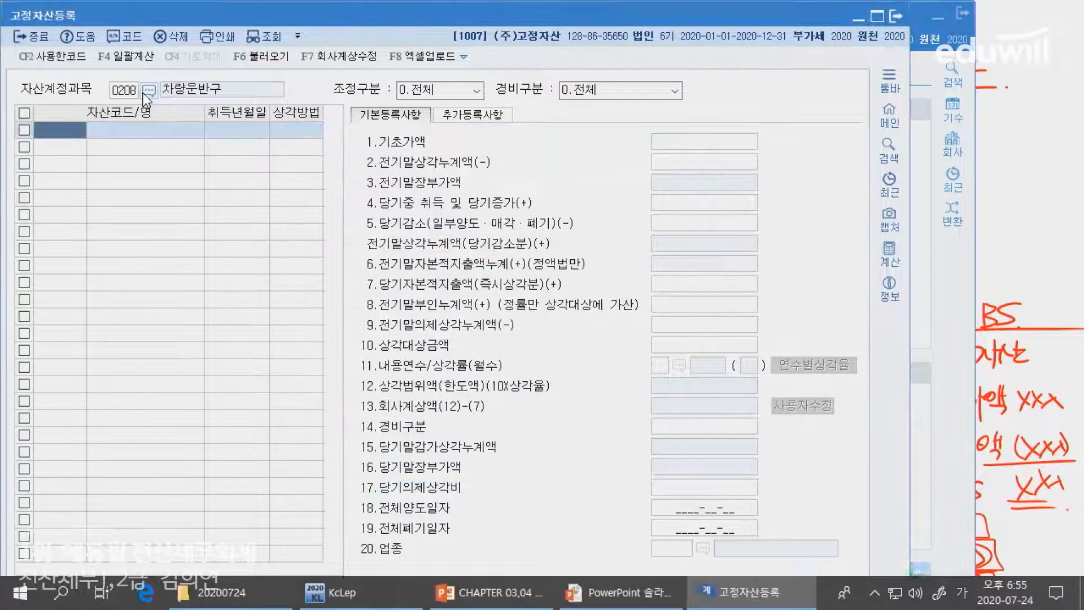
# Register asset 000001 named 승용차 with acquisition date 2019-03-25, keeping 정률법 as the depreciation method
pyautogui.write('1')
pyautogui.press('Return')
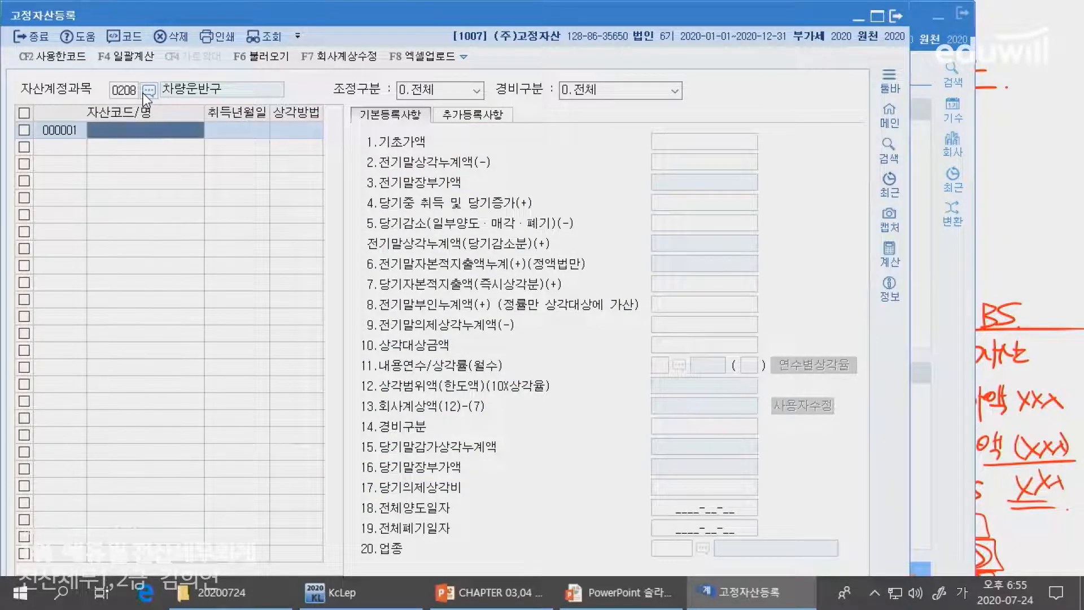
pyautogui.write('승용차')
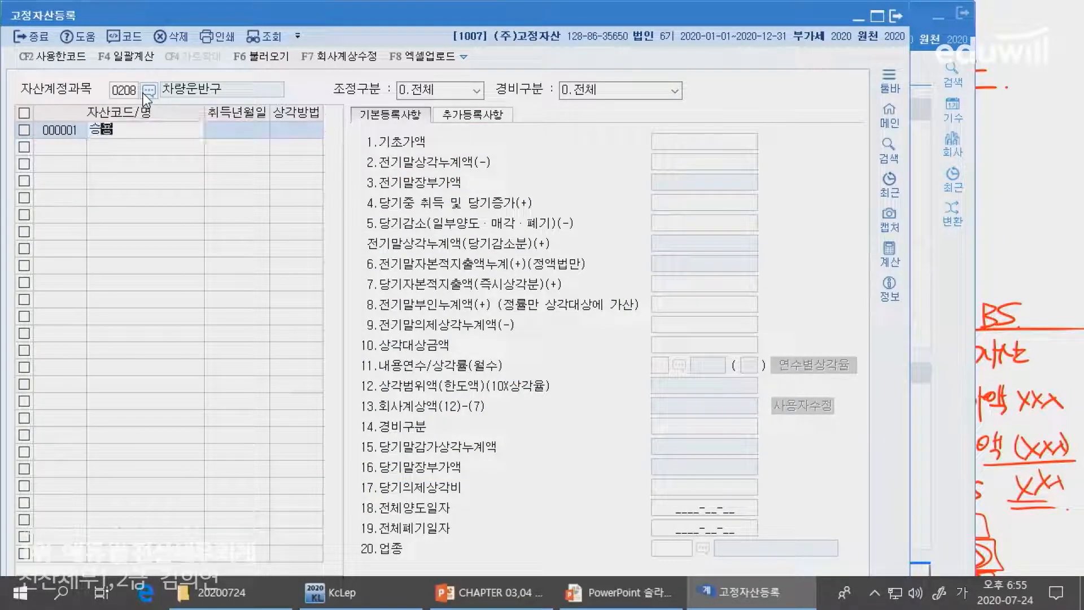
pyautogui.press('Return')
pyautogui.write('20190')
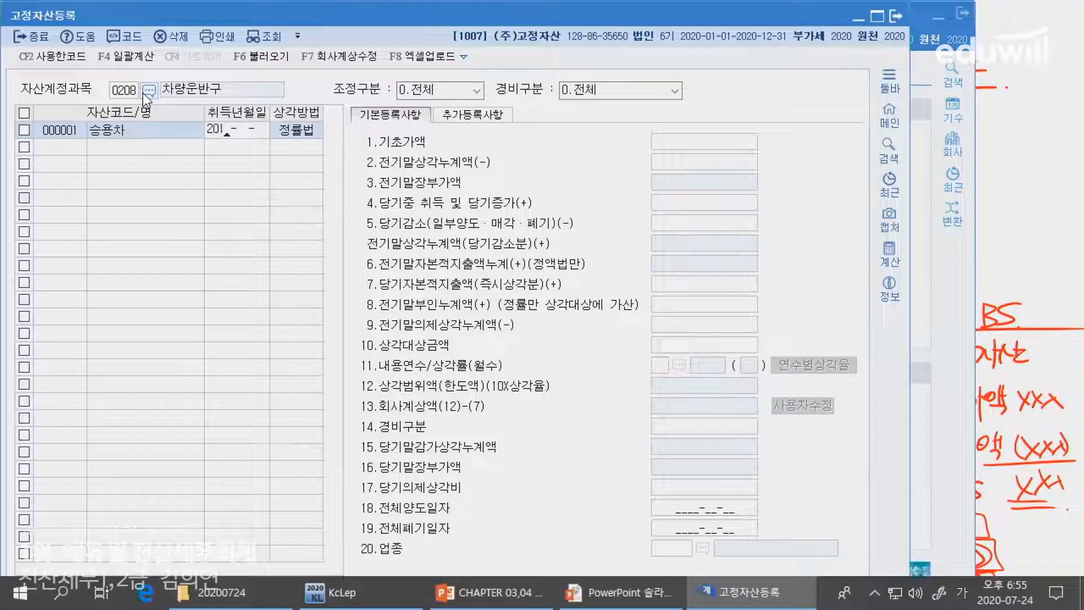
pyautogui.press('Return')
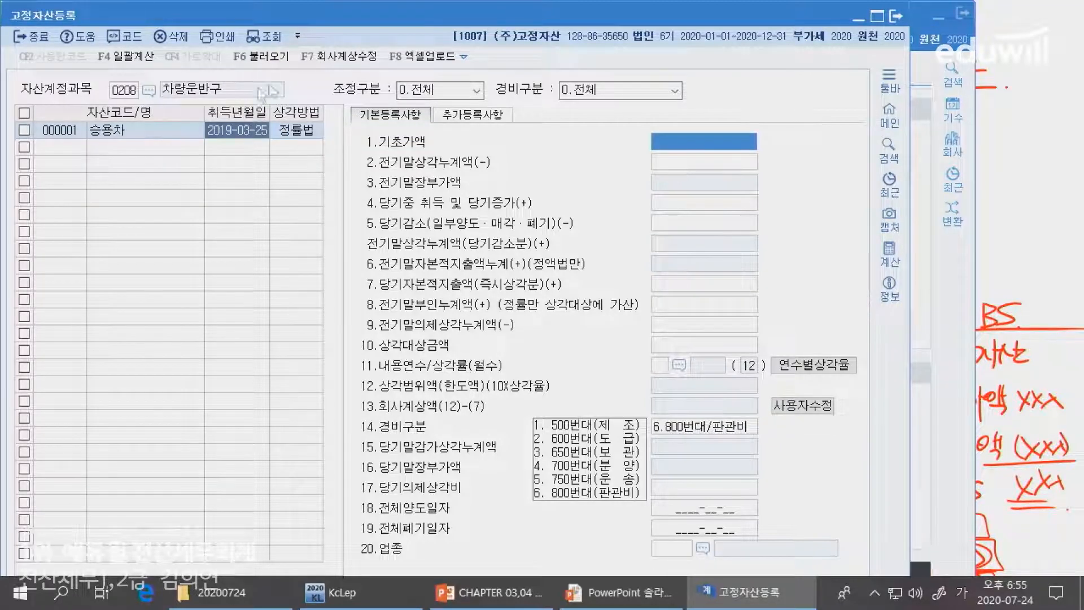
# Enter 승용차's 기초가액 as 31,000,000 and its 전기말상각누계액 as 10,147,500
pyautogui.click(692, 148)
pyautogui.write('31000000')
pyautogui.press('Return')
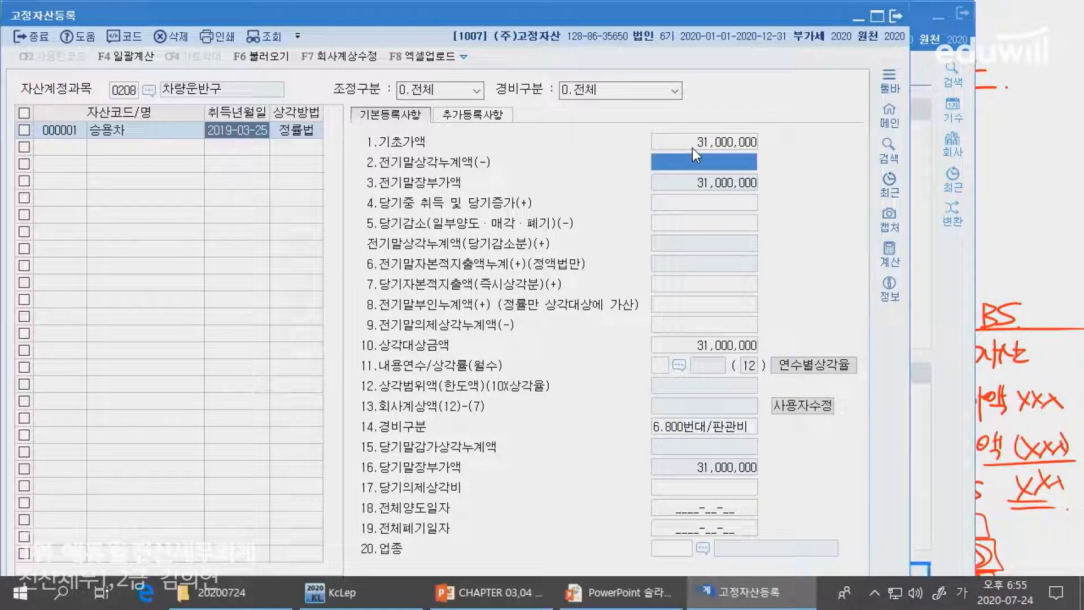
pyautogui.write('10147500')
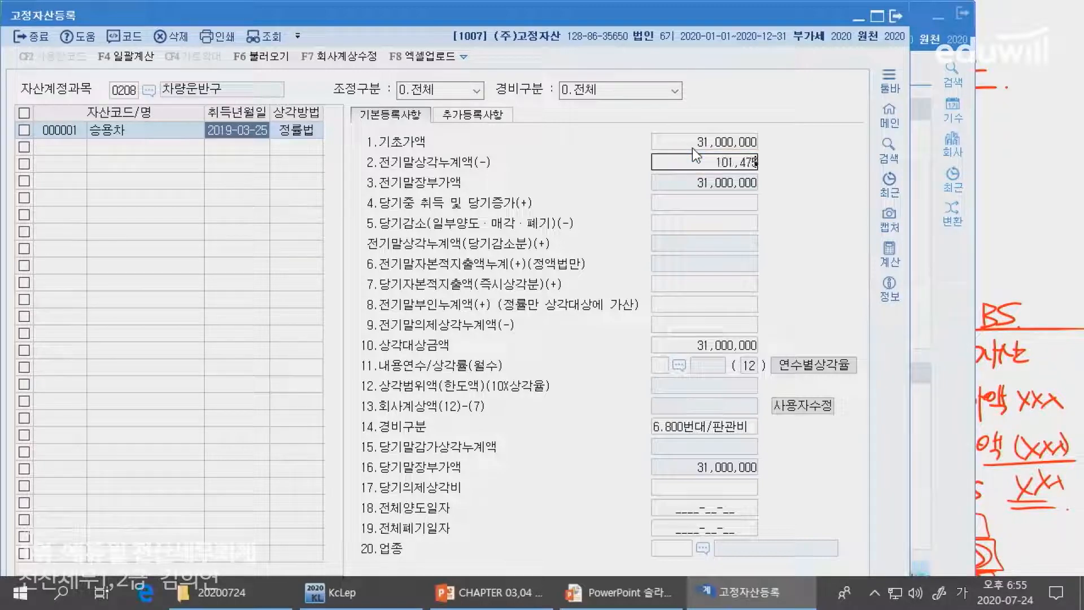
pyautogui.press('Return')
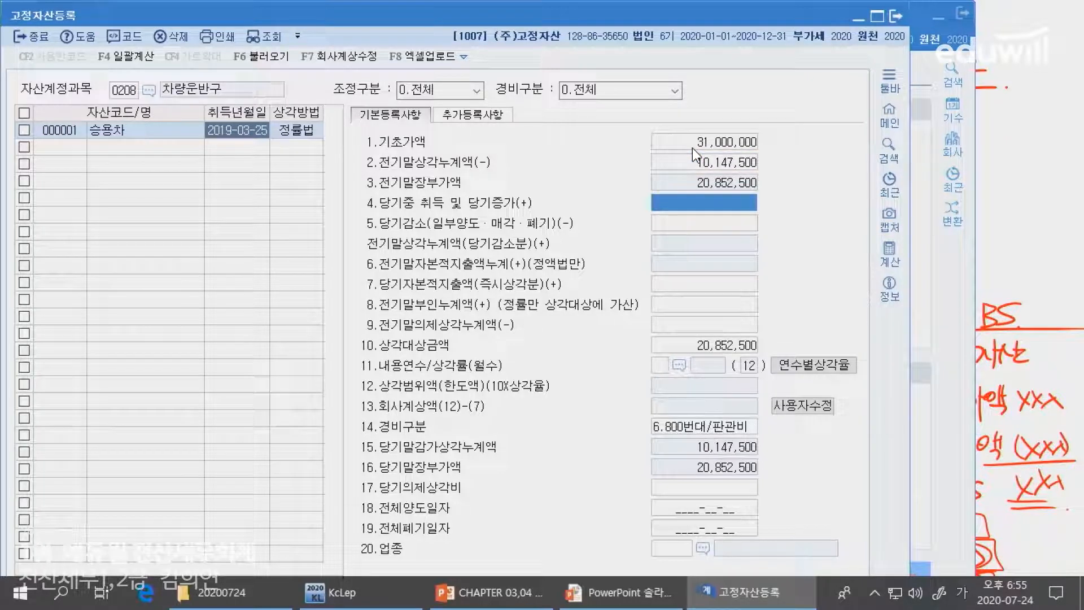
pyautogui.press('Return')
pyautogui.press('Return')
pyautogui.press('Return')
pyautogui.press('Up')
pyautogui.press('Up')
pyautogui.press('Up')
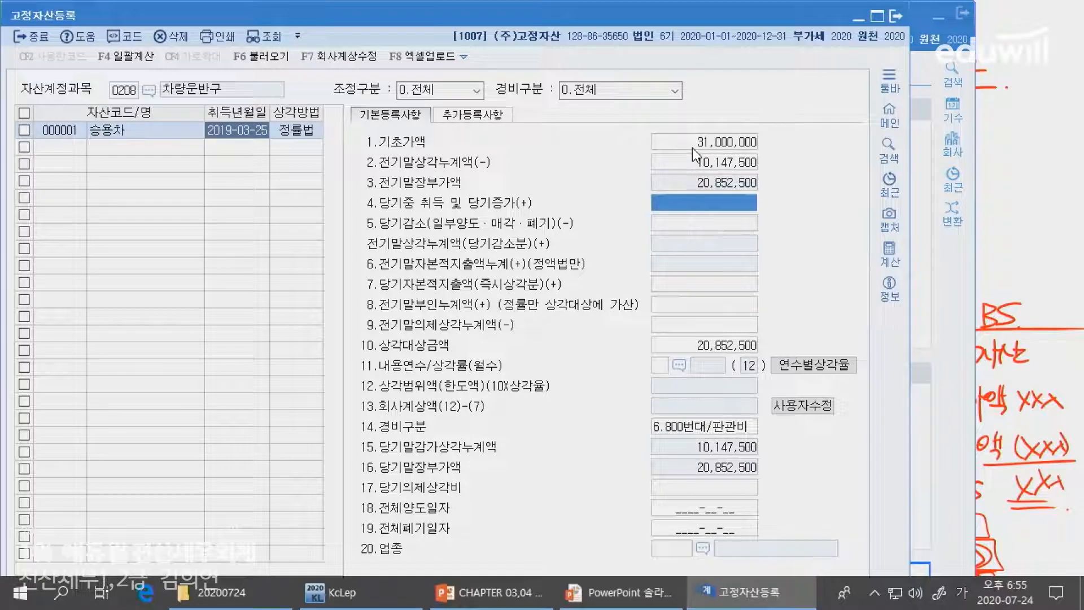
pyautogui.press('Return')
pyautogui.press('Return')
pyautogui.press('Up')
pyautogui.press('Up')
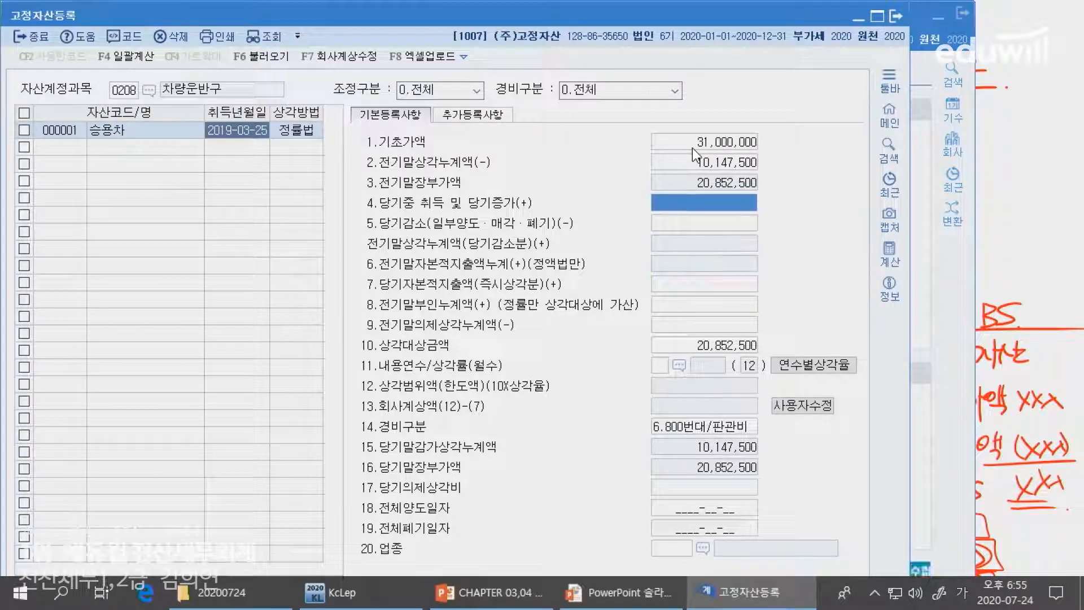
pyautogui.press('Return')
pyautogui.press('Return')
pyautogui.press('Return')
pyautogui.press('Up')
pyautogui.press('Up')
pyautogui.press('Up')
pyautogui.press('Return')
pyautogui.press('Return')
pyautogui.press('Return')
pyautogui.press('Return')
pyautogui.press('Return')
pyautogui.press('Return')
pyautogui.press('Up')
pyautogui.press('Up')
pyautogui.press('Up')
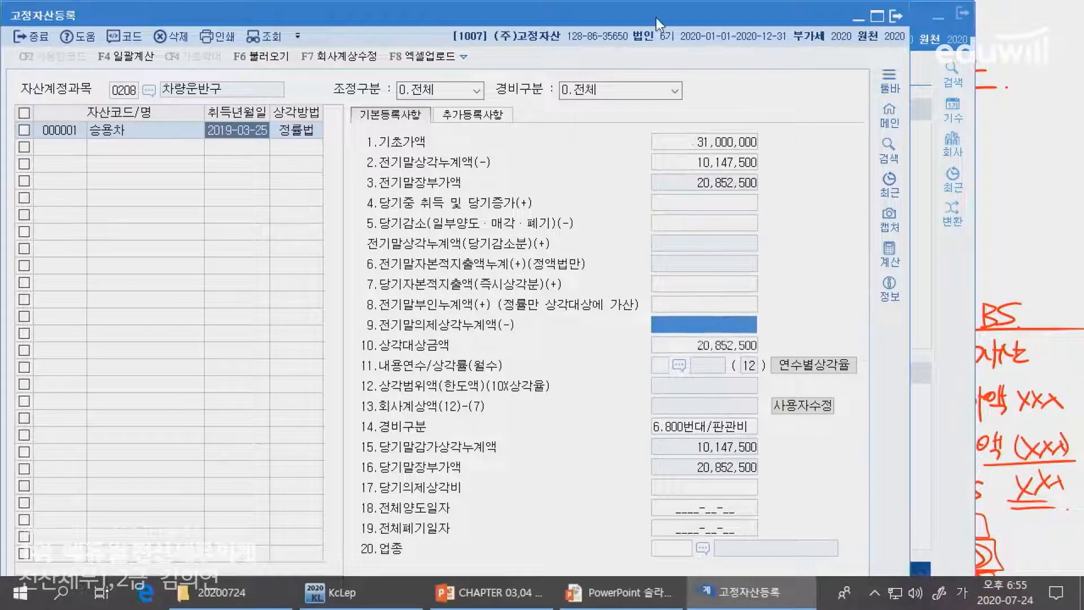
# Go back over 승용차's entered amounts to recheck 전기말상각누계액
pyautogui.press('Up')
pyautogui.press('Up')
pyautogui.press('Up')
pyautogui.press('Up')
pyautogui.press('Up')
pyautogui.press('Return')
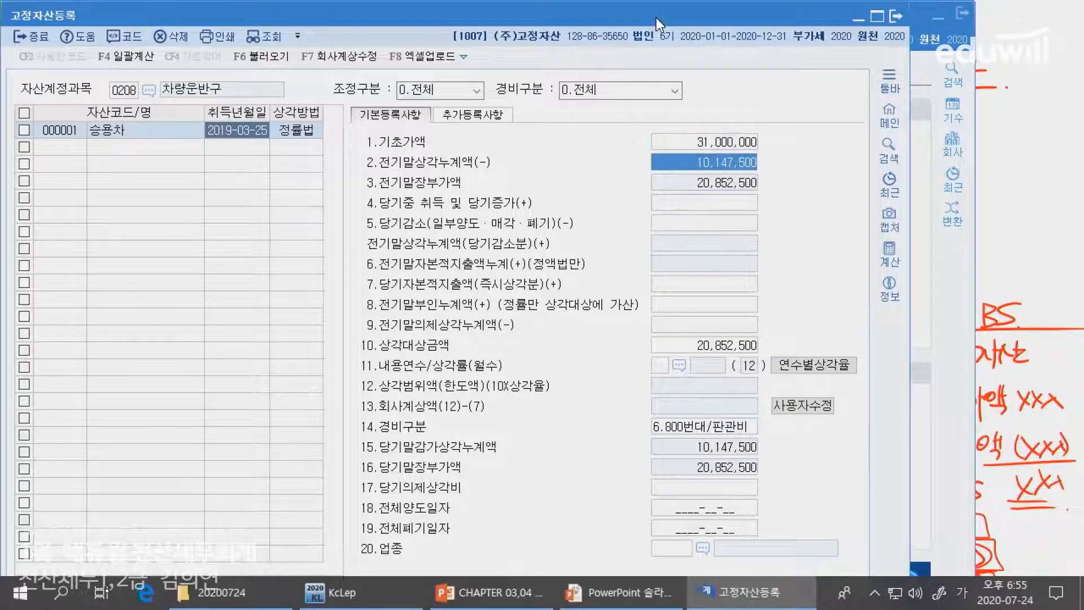
pyautogui.press('Return')
pyautogui.press('Up')
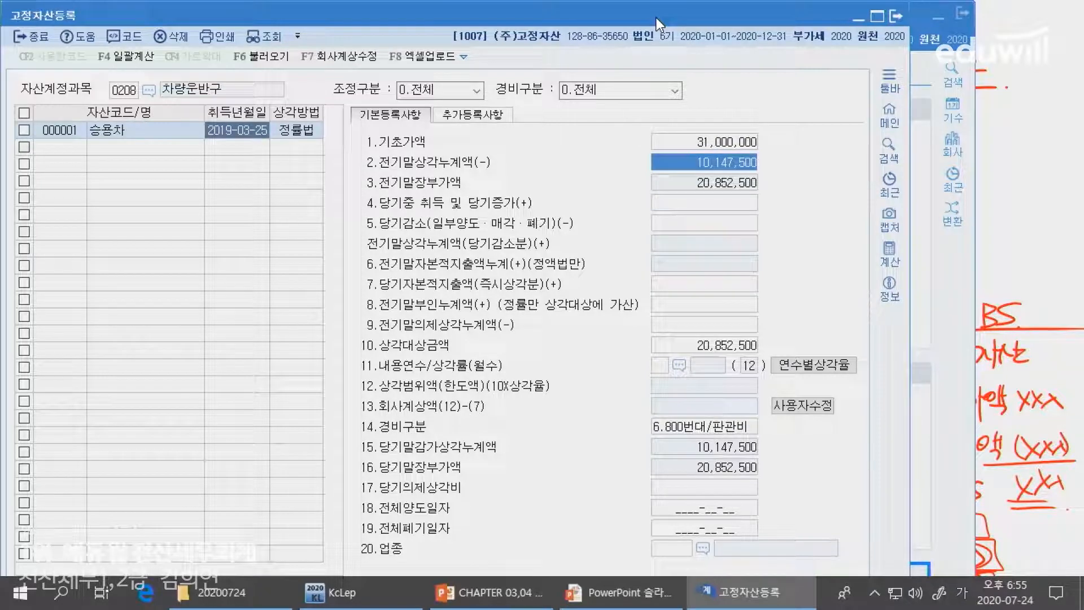
# Look up 승용차's useful life in the problem's table and set its 내용연수 to 5
pyautogui.press('Return')
pyautogui.press('Return')
pyautogui.press('Return')
pyautogui.press('Return')
pyautogui.press('Return')
pyautogui.press('Return')
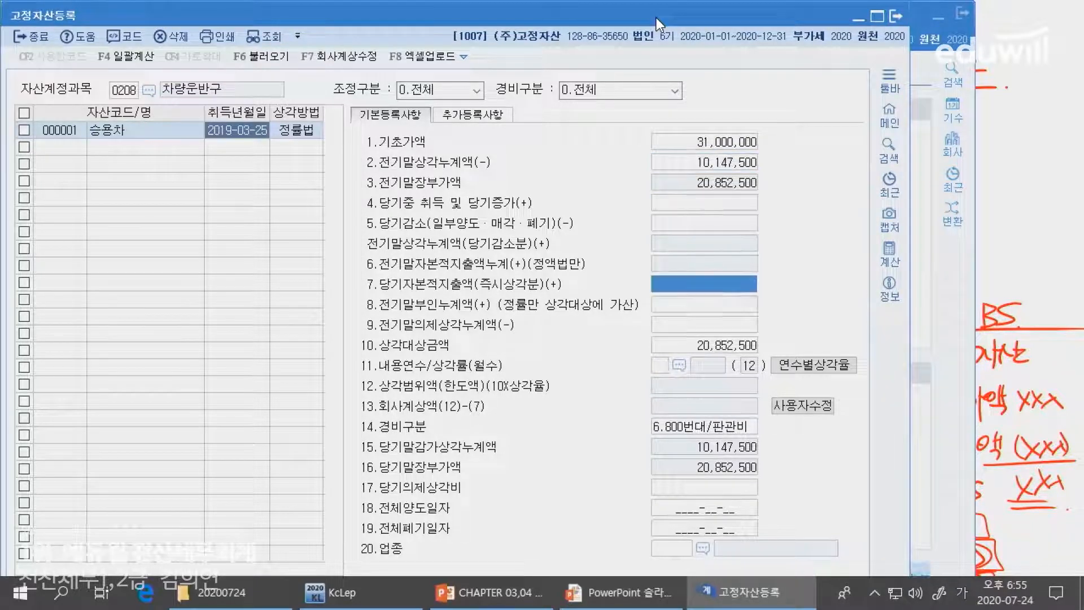
pyautogui.press('Return')
pyautogui.hotkey('alt', 'Tab')
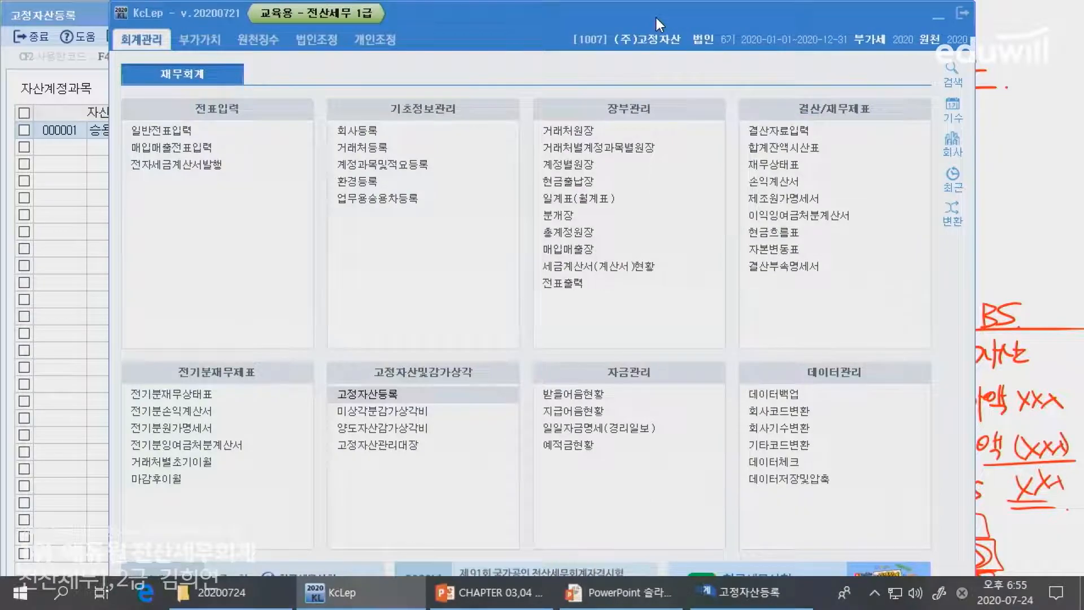
pyautogui.hotkey('alt', 'Tab')
pyautogui.hotkey('alt', 'Tab')
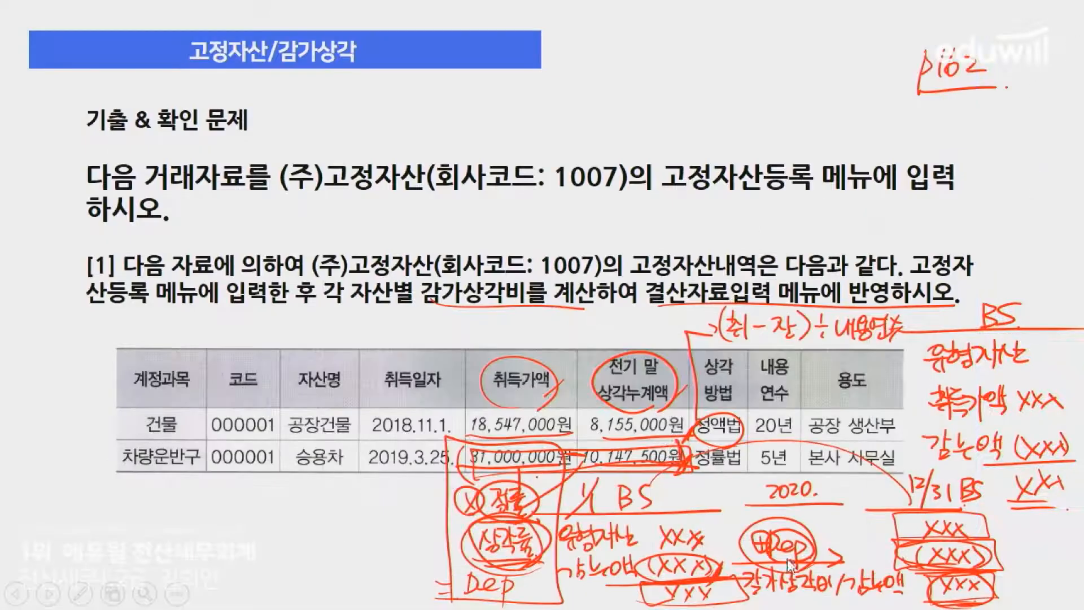
pyautogui.hotkey('alt', 'Tab')
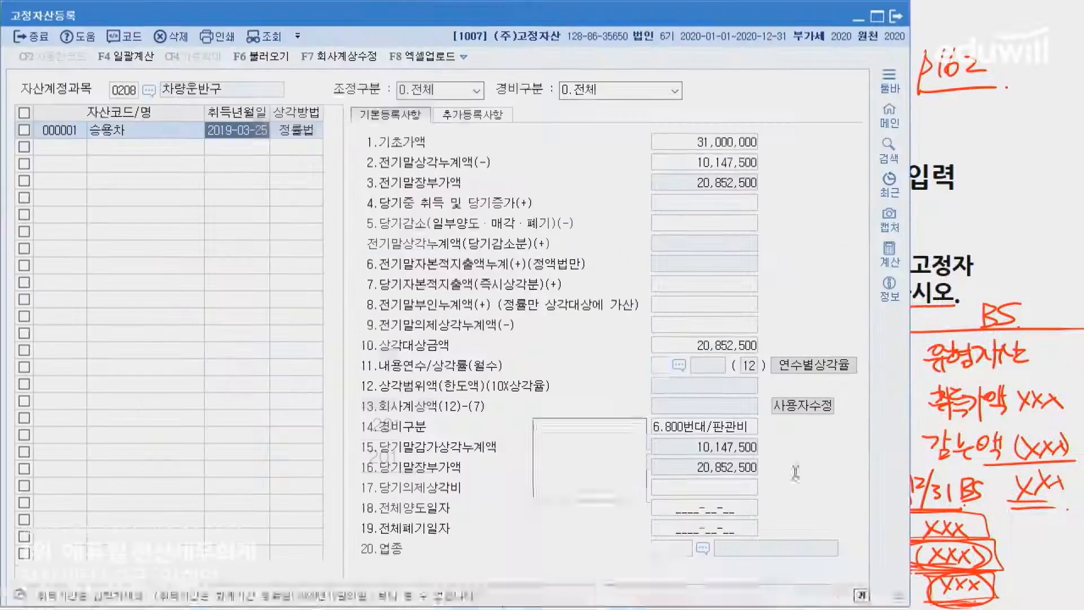
pyautogui.write('5')
pyautogui.press('Return')
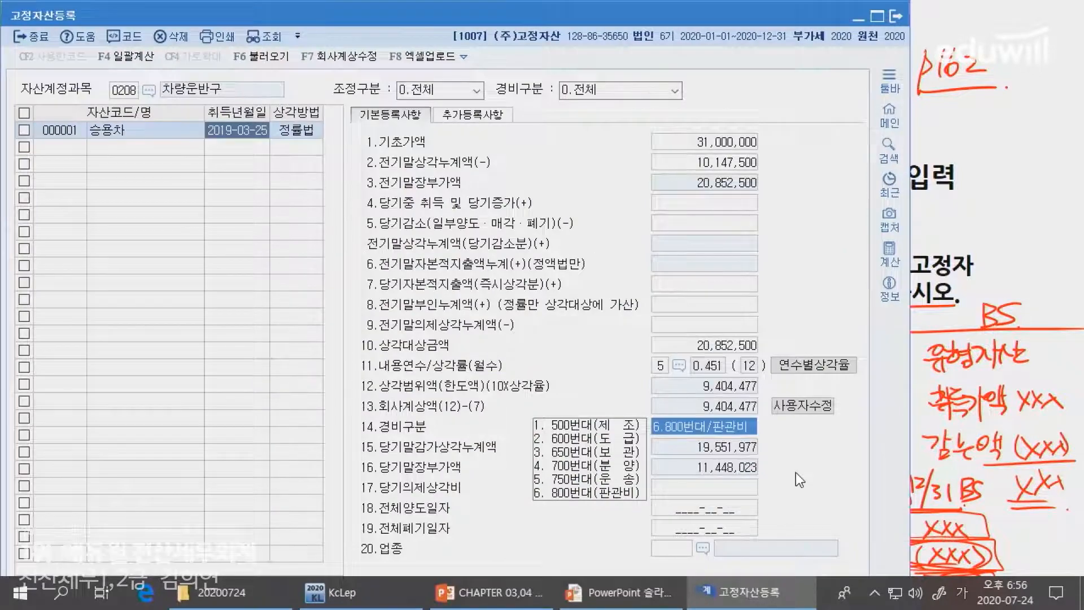
# Switch to the problem slide and, in the 용도 column, underline 공장 생산부 and circle 본사
pyautogui.hotkey('alt', 'Tab')
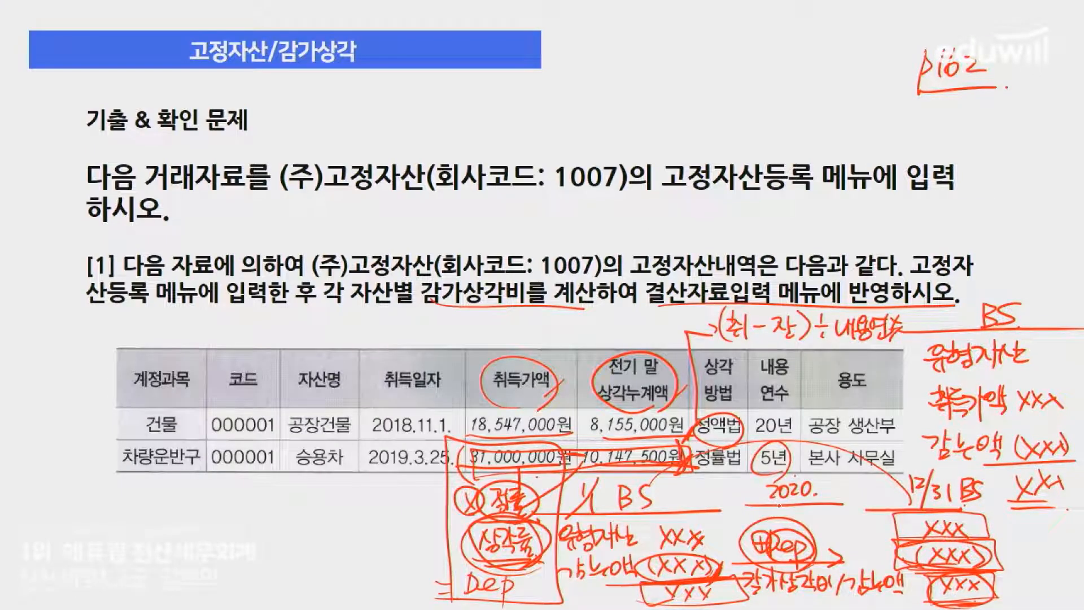
pyautogui.moveTo(804, 438); pyautogui.dragTo(912, 438)
pyautogui.moveTo(805, 468); pyautogui.dragTo(914, 472)
pyautogui.moveTo(825, 442); pyautogui.dragTo(846, 459)
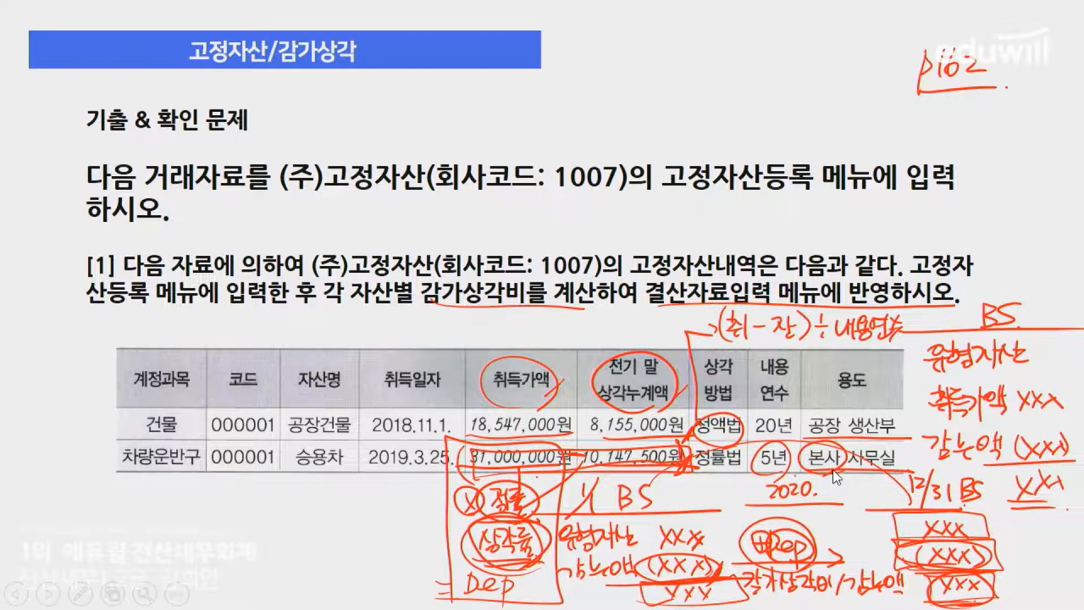
# Return to 고정자산등록 and review 승용차's 전기말상각누계액 and 기초가액
pyautogui.hotkey('alt', 'Tab')
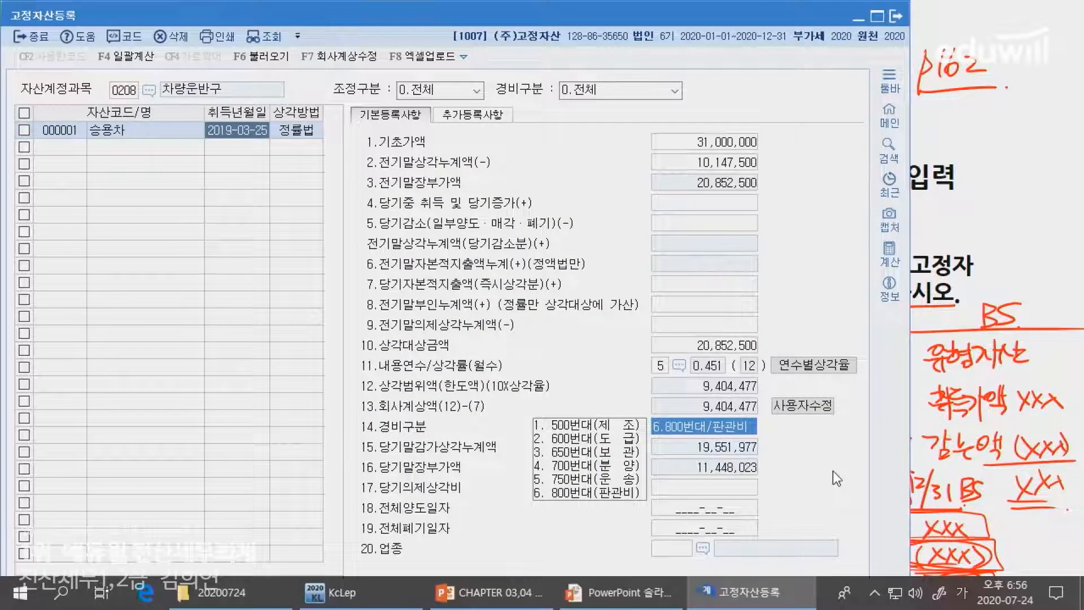
pyautogui.click(710, 165)
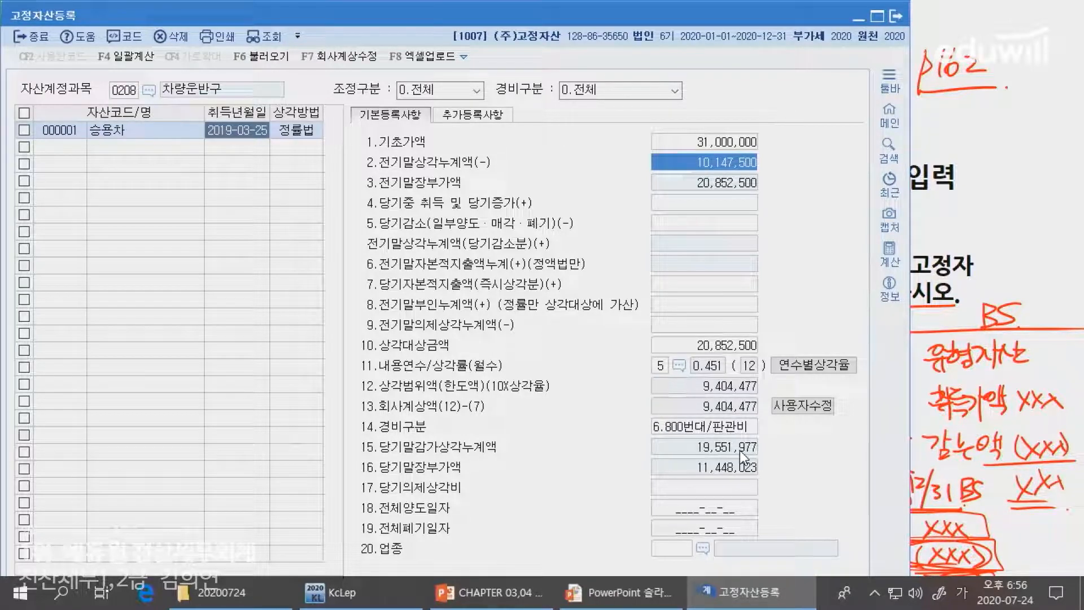
pyautogui.press('Up')
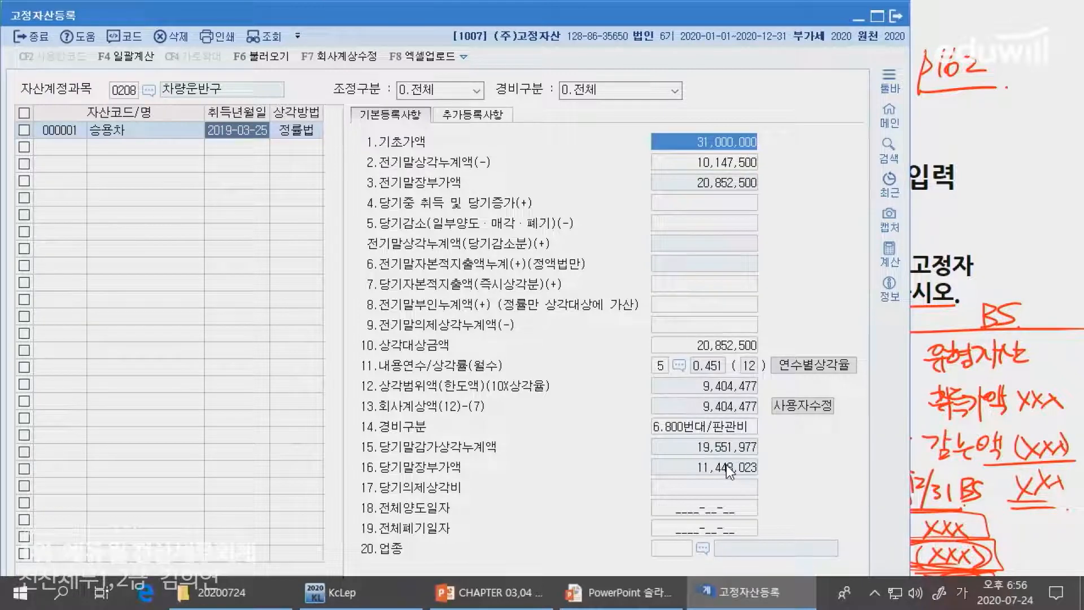
# Leave 고정자산등록, open 결산자료입력 and set its period to January through December 2020
pyautogui.moveTo(782, 604)
pyautogui.hotkey('alt', 'Tab')
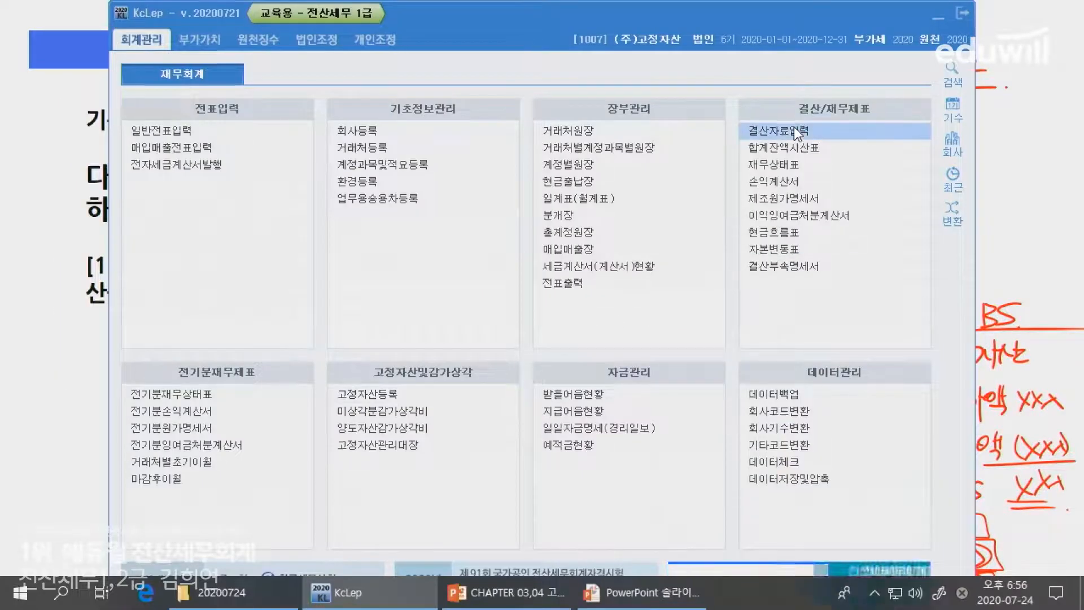
pyautogui.click(794, 127)
pyautogui.write('1')
pyautogui.press('Return')
pyautogui.write('12')
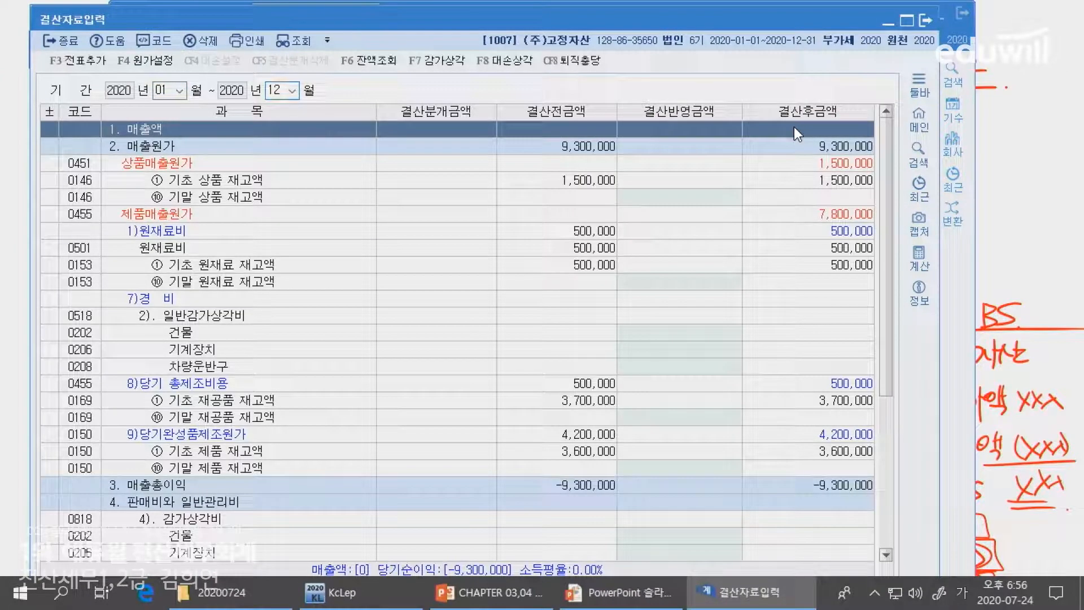
# Load the registered 감가상각 amounts for 건물 (제조) and 차량운반구 (판관) and apply them to the closing data
pyautogui.click(432, 61)
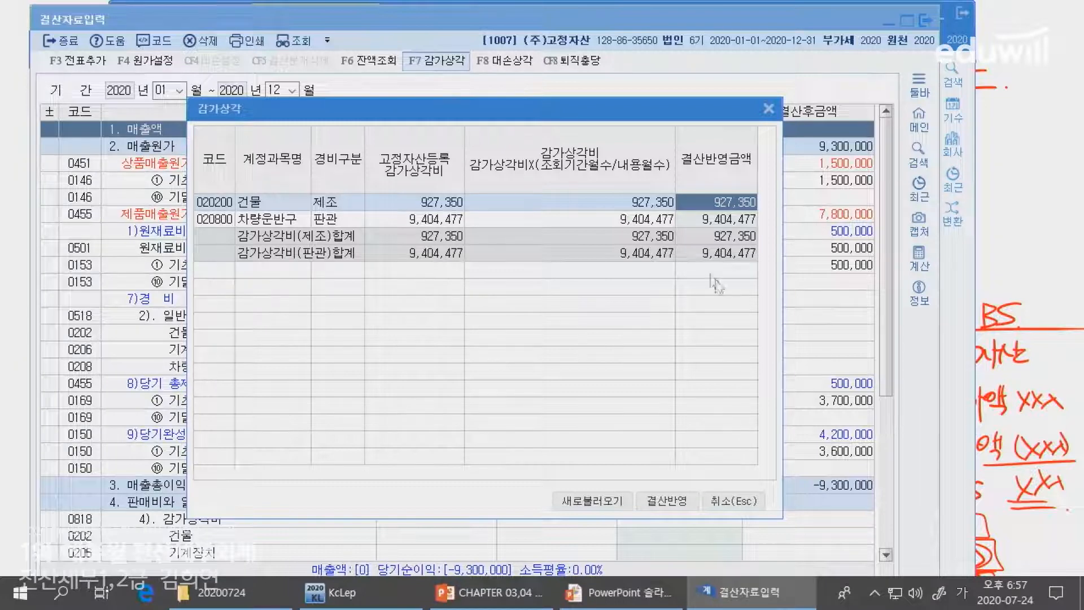
pyautogui.click(638, 223)
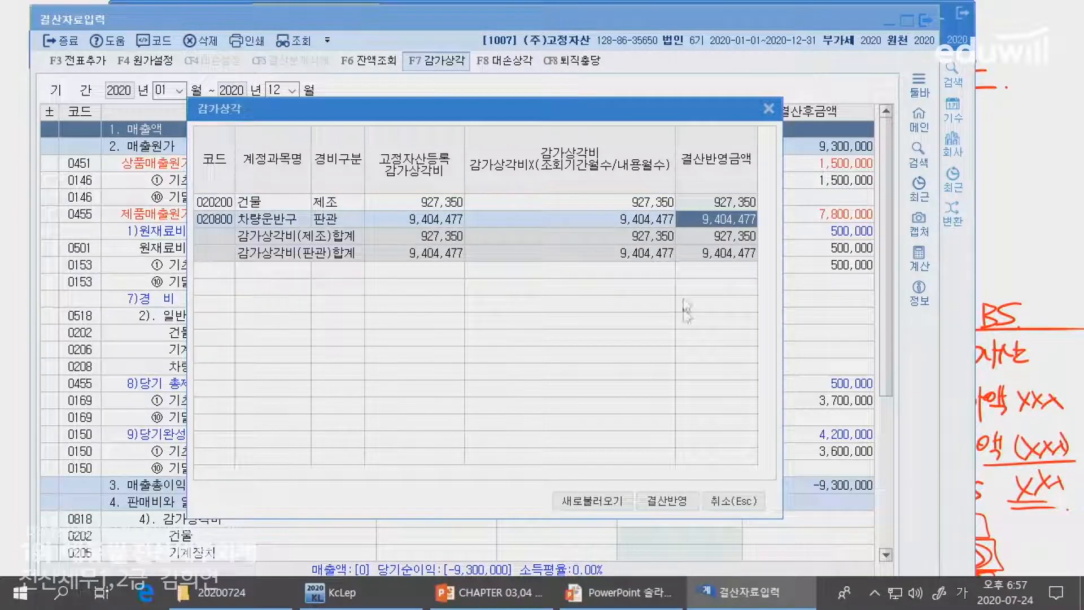
pyautogui.press('Up')
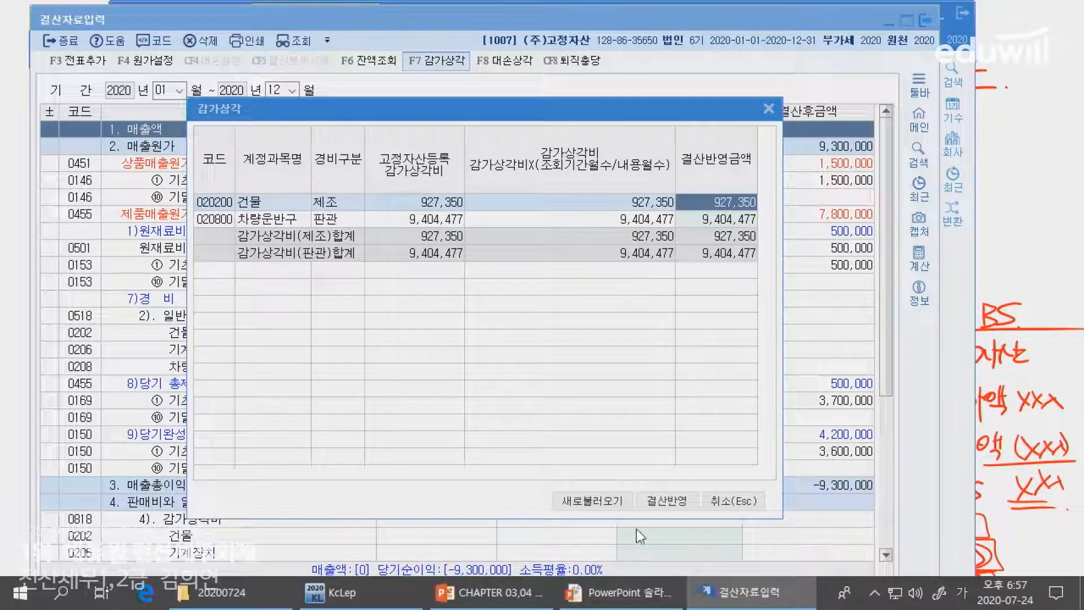
pyautogui.click(668, 507)
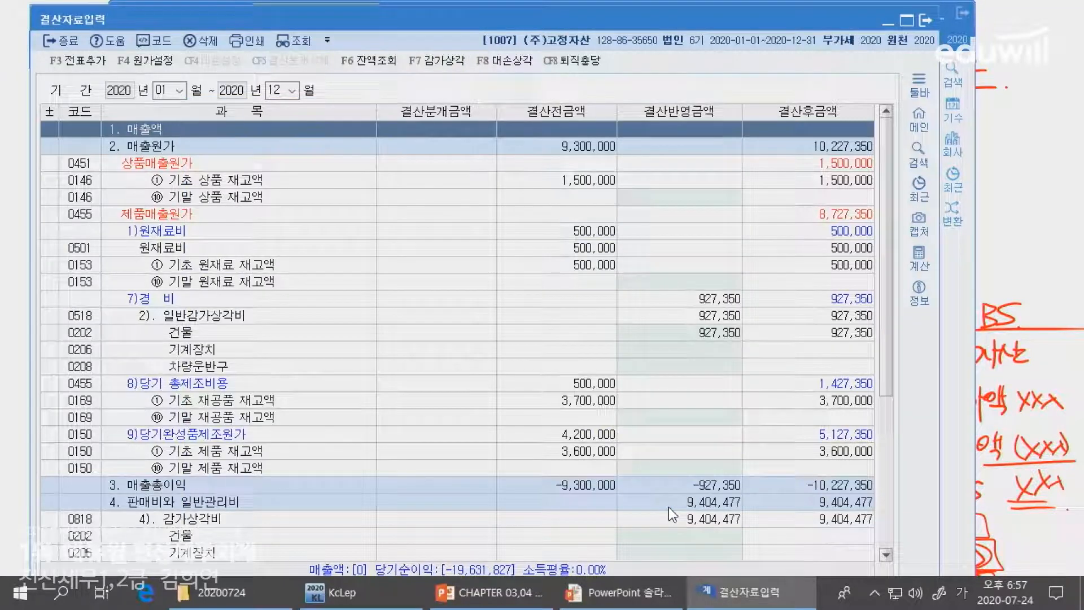
# Check the 결산반영금액 of 건물 under 일반감가상각비 and of 차량운반구 under 판매비와 일반관리비
pyautogui.click(340, 321)
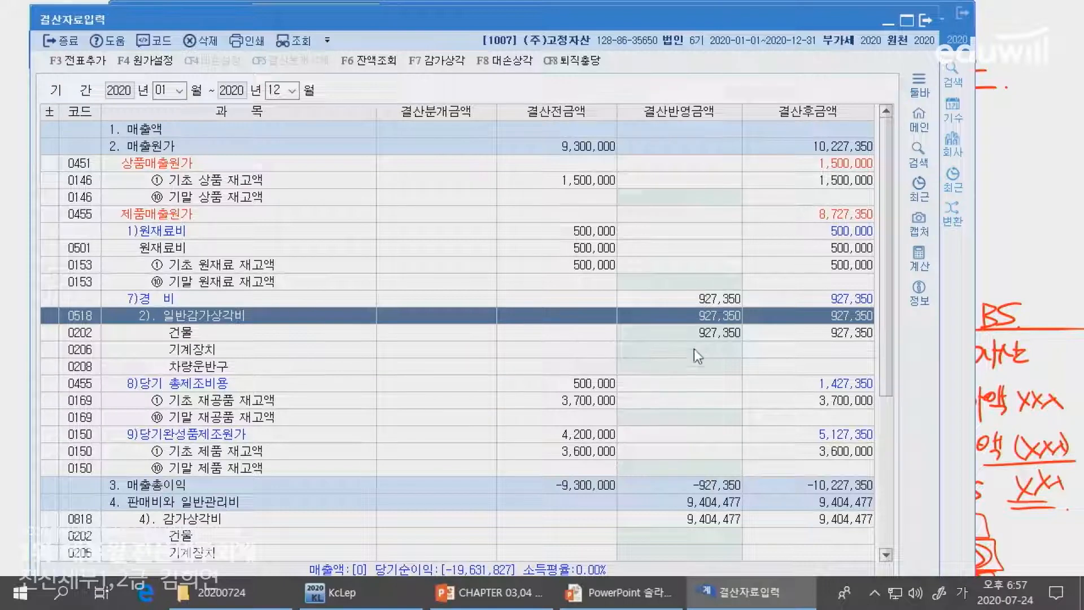
pyautogui.click(706, 337)
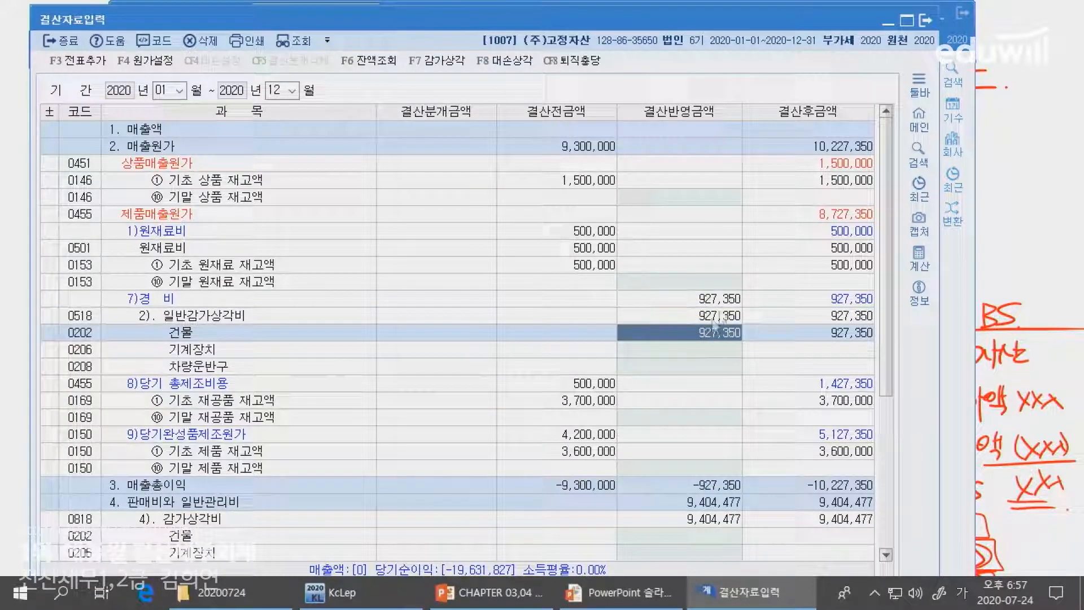
pyautogui.scroll(-3, 672, 339)
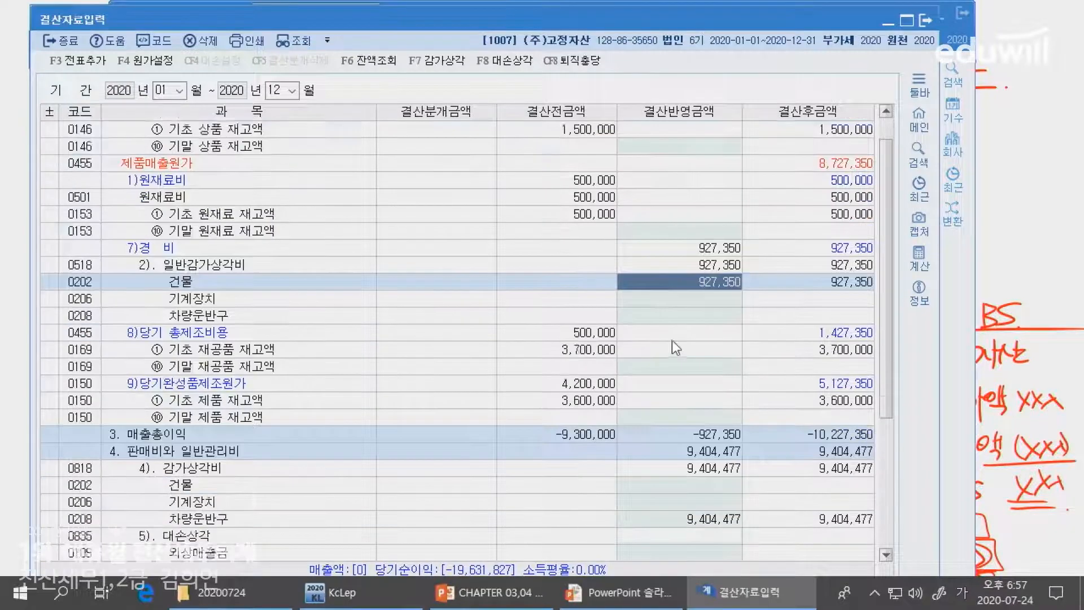
pyautogui.click(225, 404)
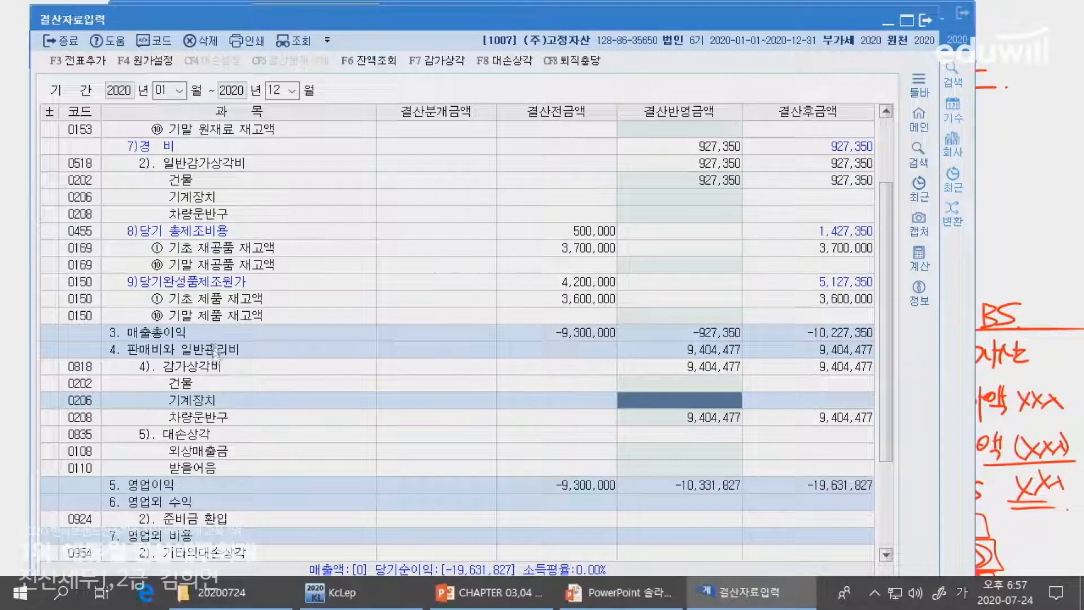
pyautogui.click(694, 424)
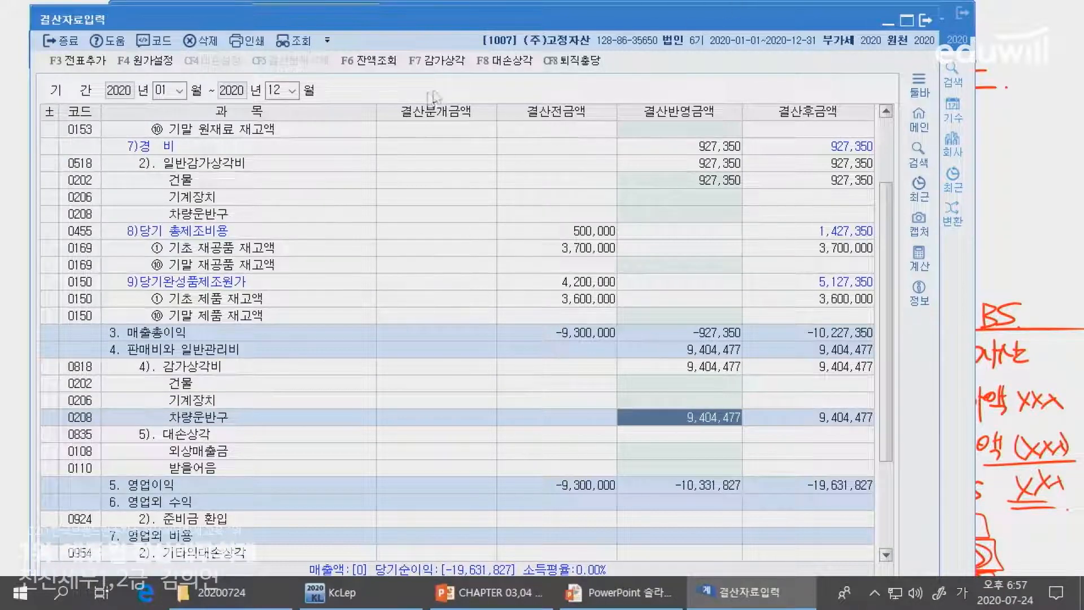
# Generate the automatic closing vouchers with 전표추가 and review the 결산분개금액 entries
pyautogui.click(78, 60)
pyautogui.click(528, 339)
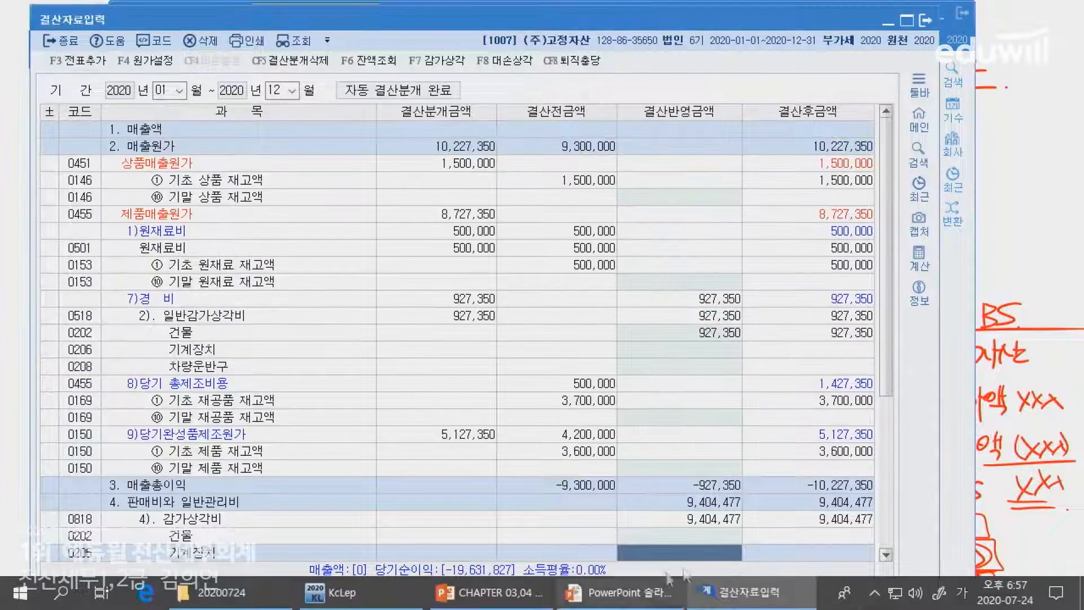
pyautogui.scroll(-4, 673, 433)
pyautogui.scroll(-1, 673, 433)
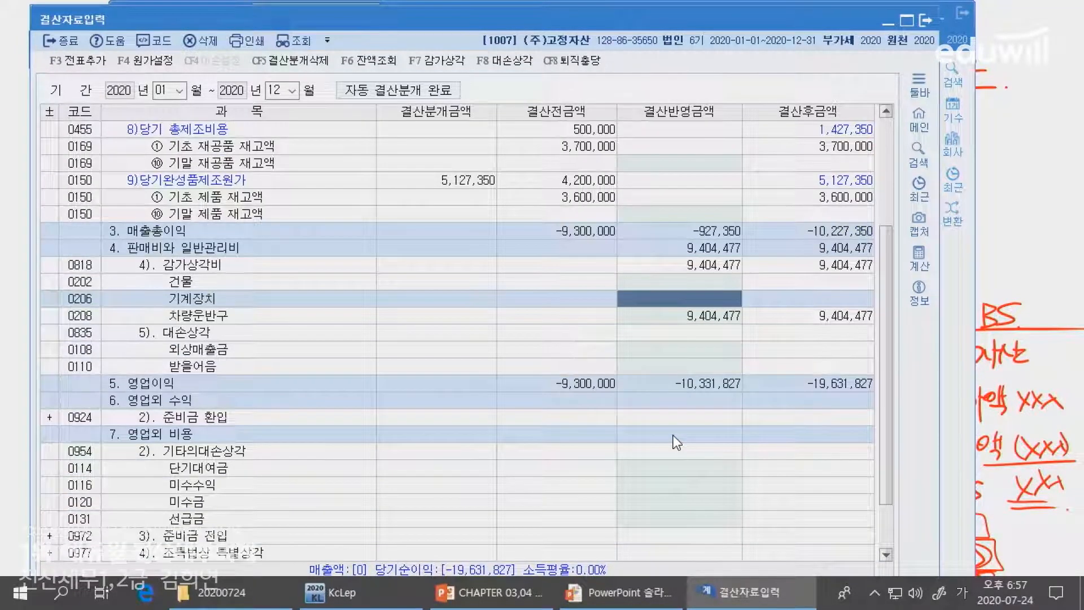
pyautogui.scroll(2, 673, 435)
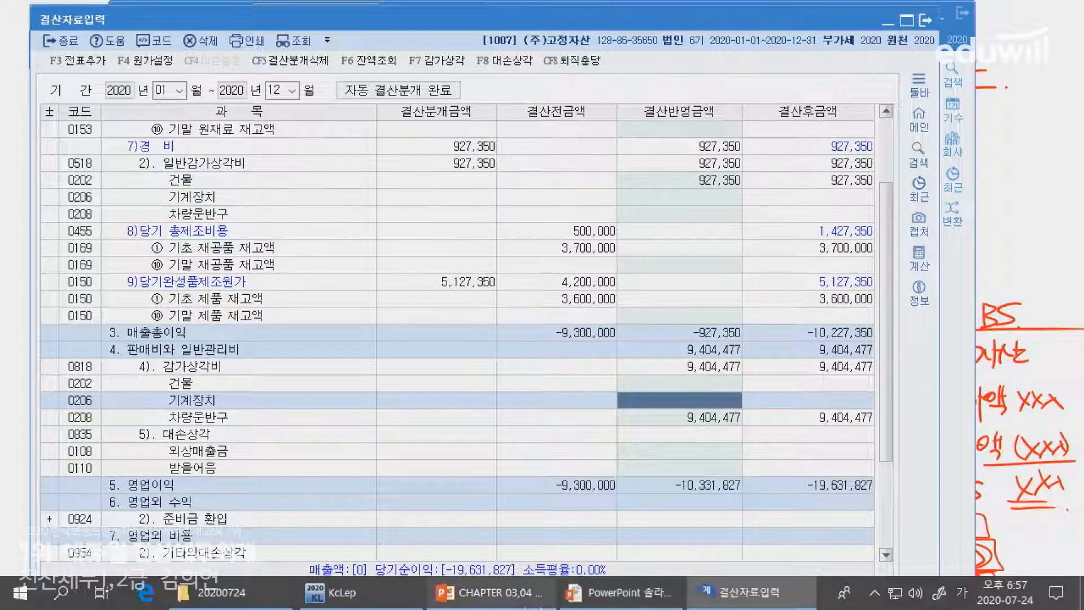
# Open 일반전표입력 on the vouchers dated December 31, 2020
pyautogui.press('Escape')
pyautogui.hotkey('alt', 'Tab')
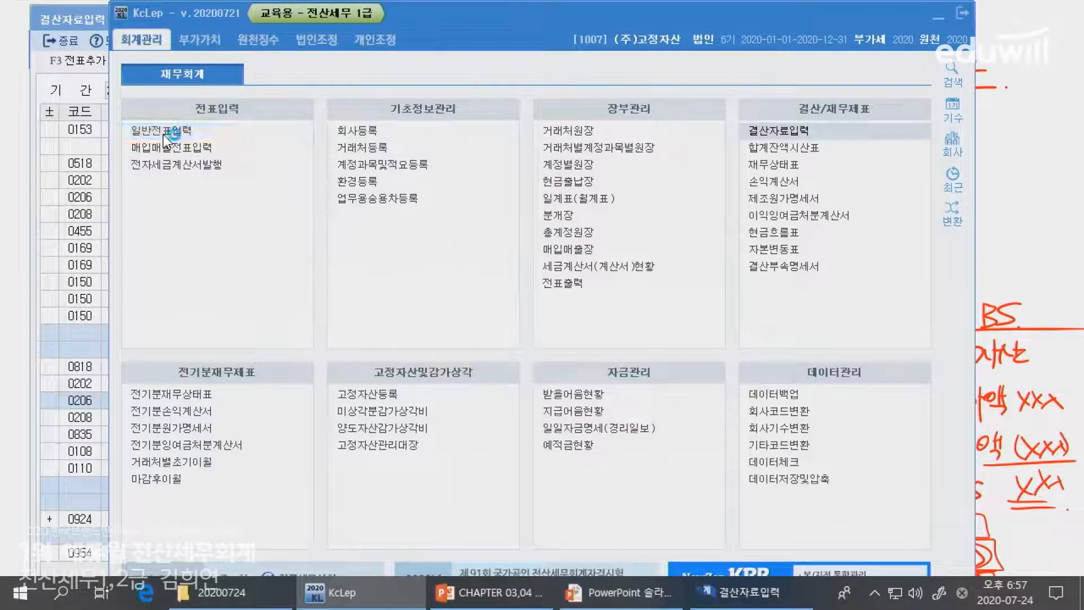
pyautogui.click(164, 134)
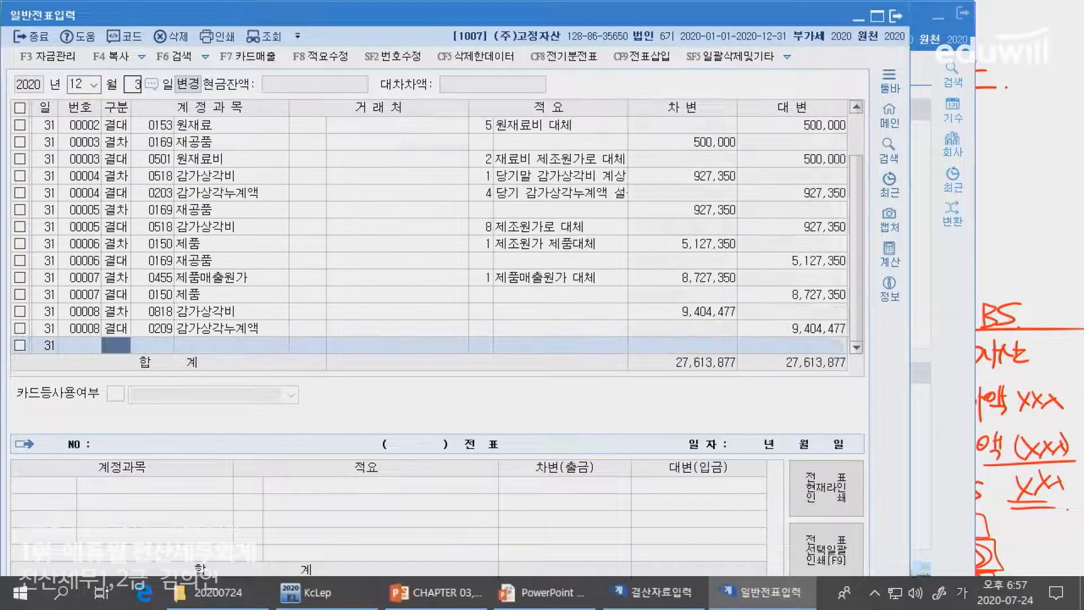
# Examine the 건물 depreciation entry in voucher 00004 and its transfer to 재공품 in voucher 00005
pyautogui.scroll(1, 536, 255)
pyautogui.click(682, 257)
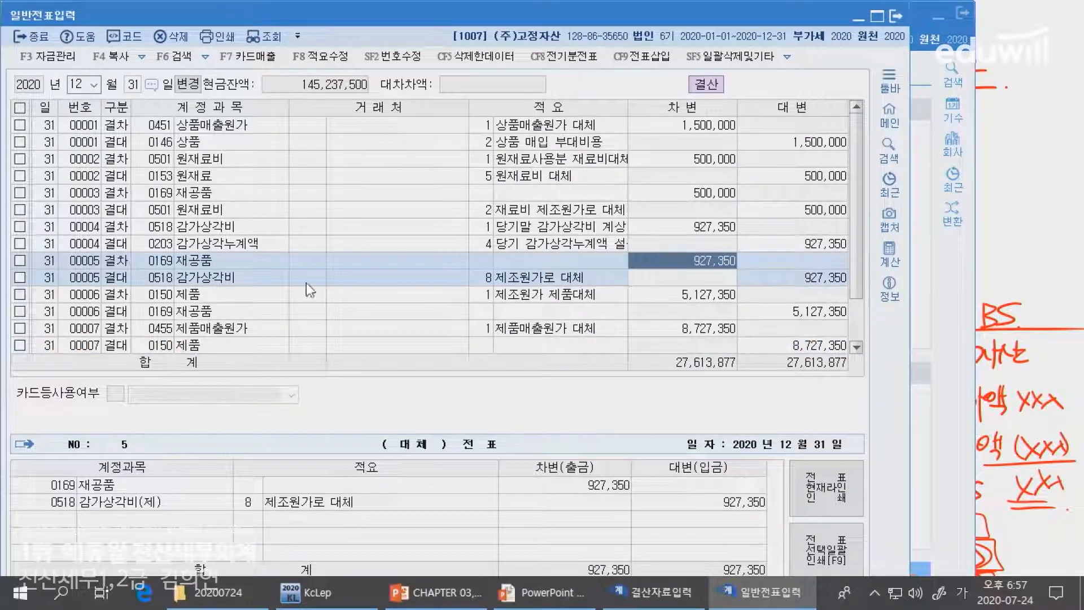
pyautogui.click(769, 242)
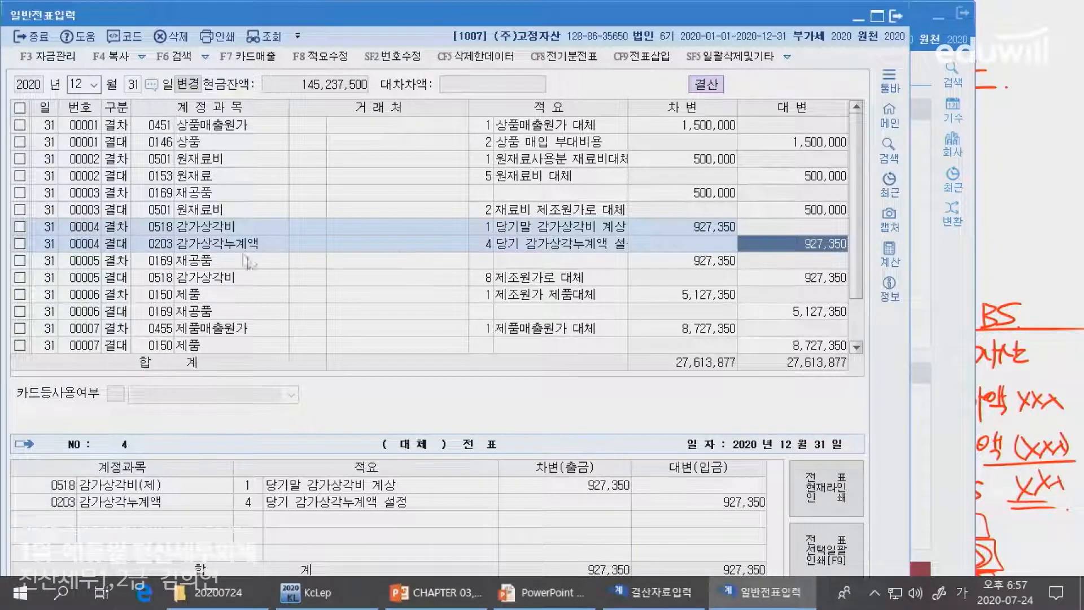
pyautogui.click(226, 231)
pyautogui.click(223, 243)
pyautogui.click(216, 230)
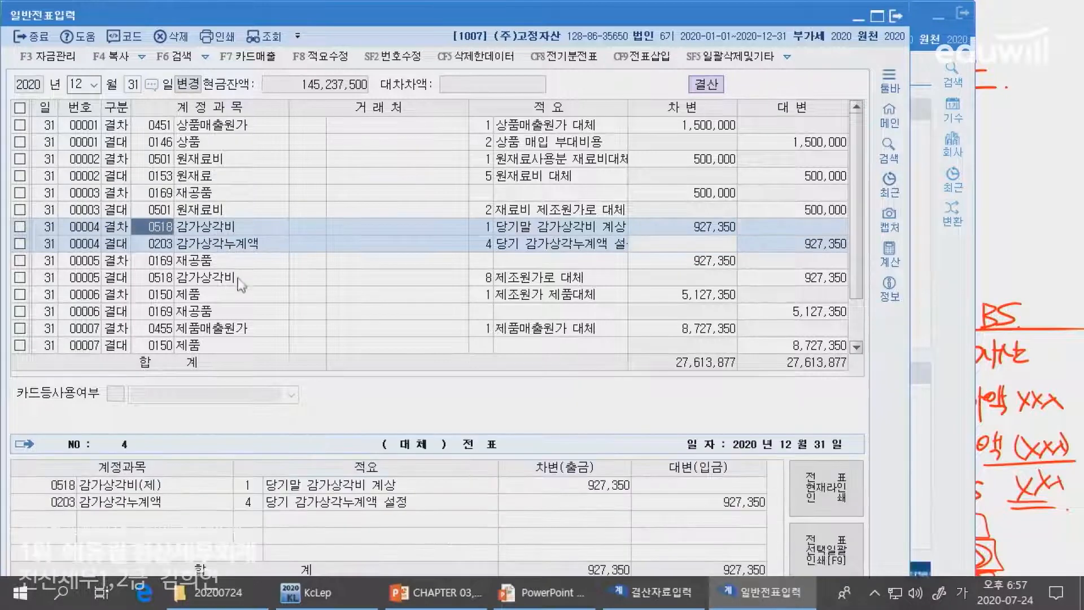
# Examine voucher 00008's 0818 감가상각비 and 0209 감가상각누계액 lines for 차량운반구
pyautogui.scroll(-1, 260, 298)
pyautogui.click(210, 310)
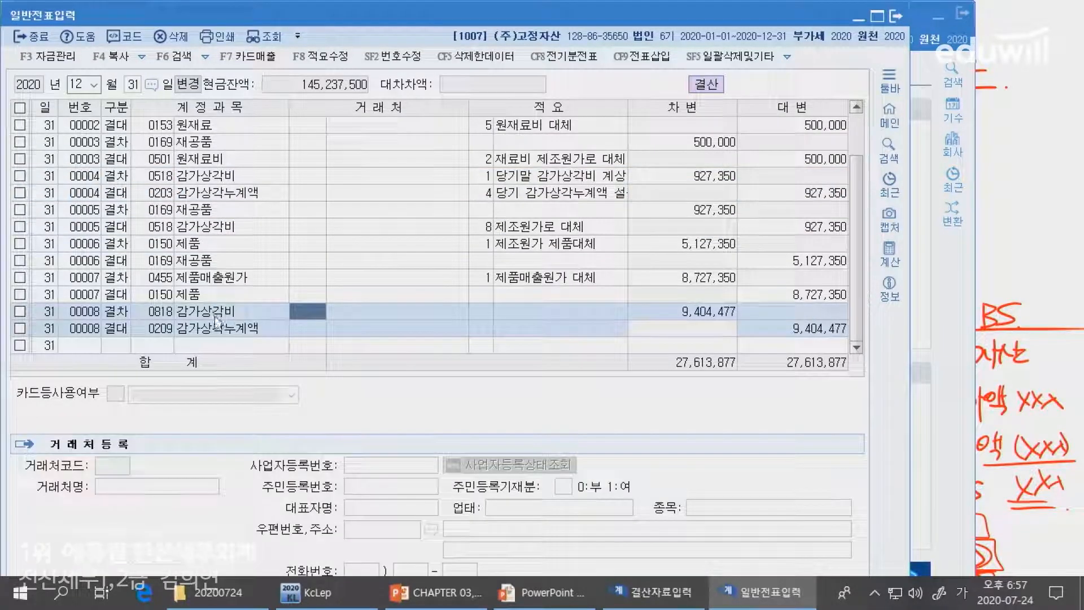
pyautogui.click(268, 327)
pyautogui.click(263, 314)
pyautogui.click(268, 345)
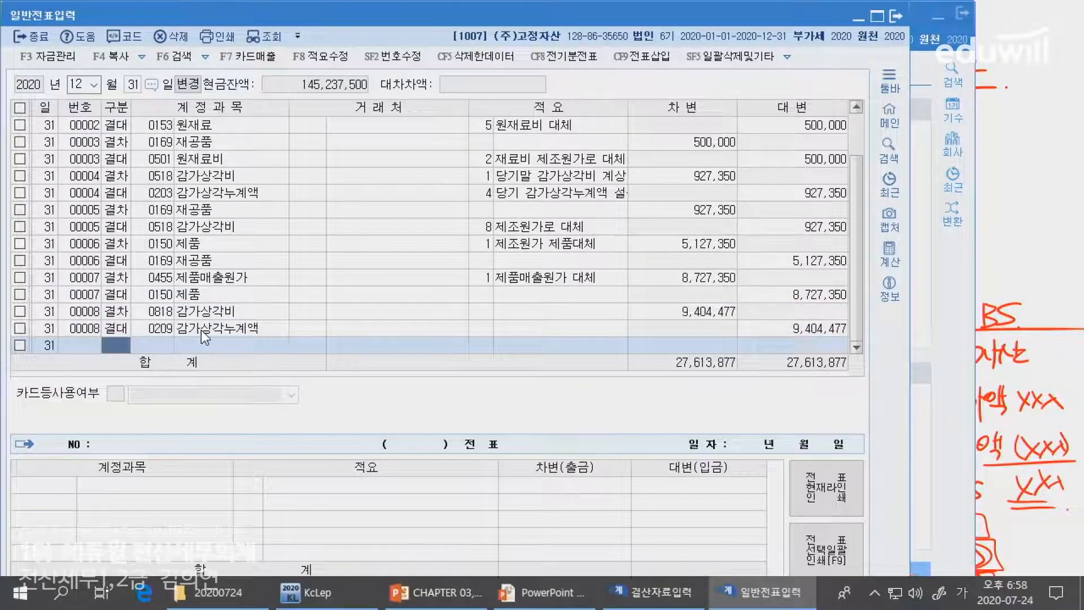
pyautogui.click(204, 334)
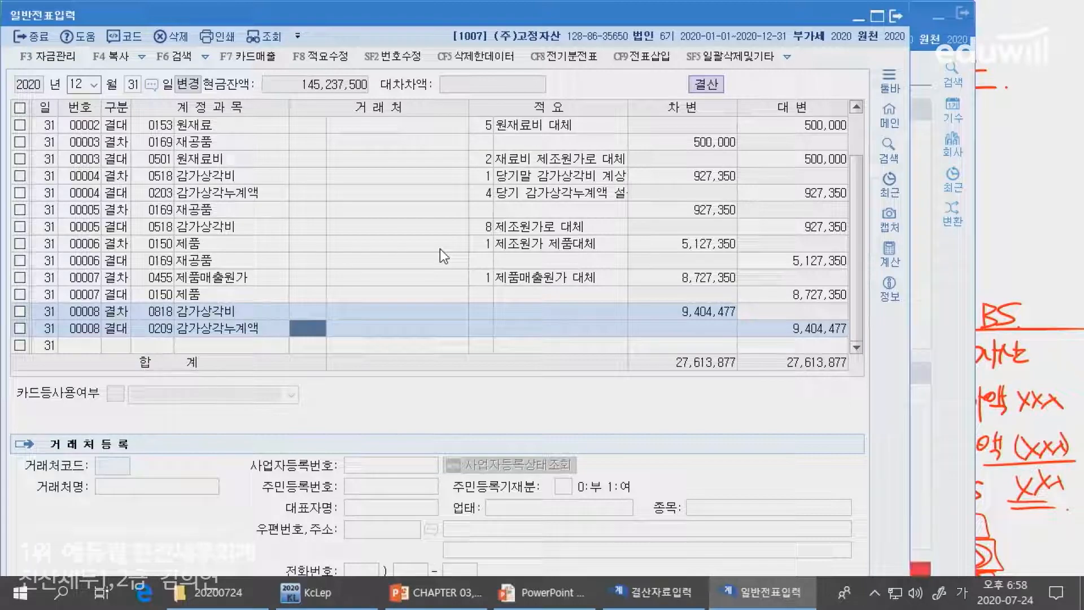
# Switch to the PowerPoint slides and advance past the CHAPTER 04 title to the 결산 개요 slide
pyautogui.click(947, 304)
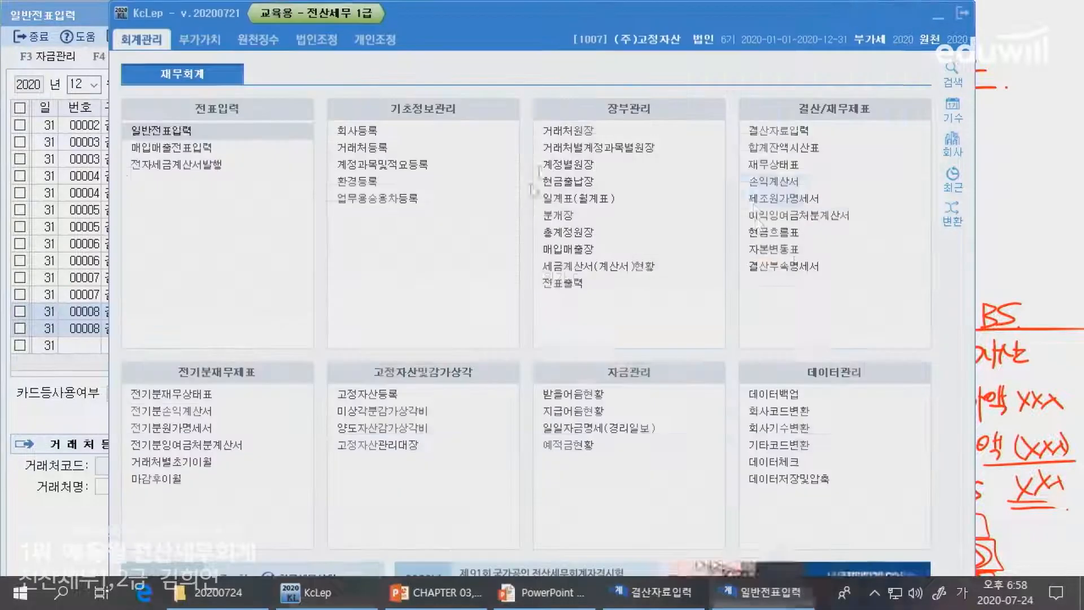
pyautogui.click(1005, 208)
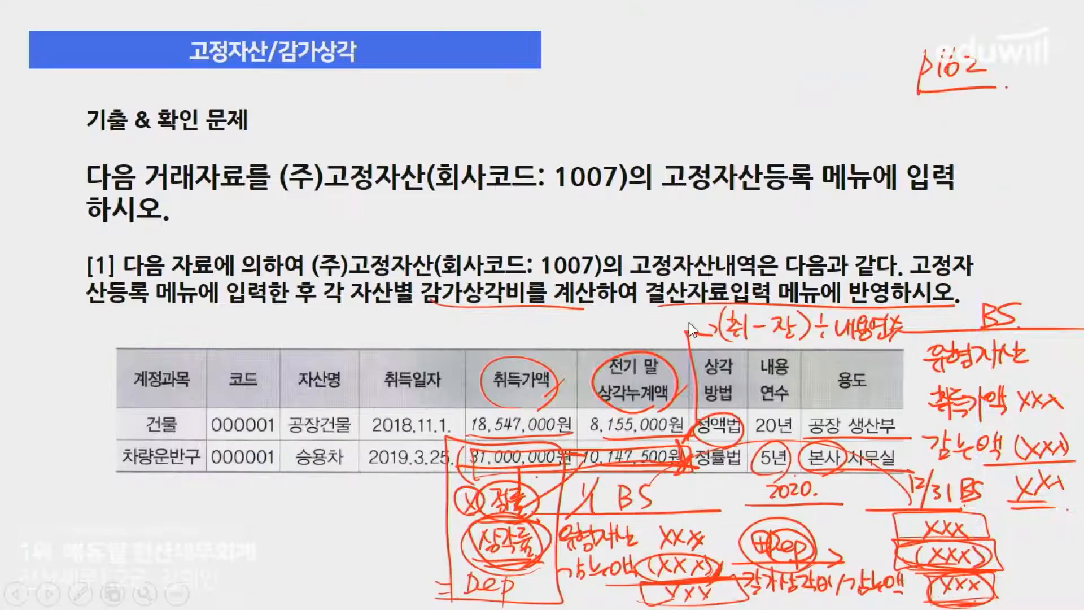
pyautogui.hotkey('alt', 'Tab')
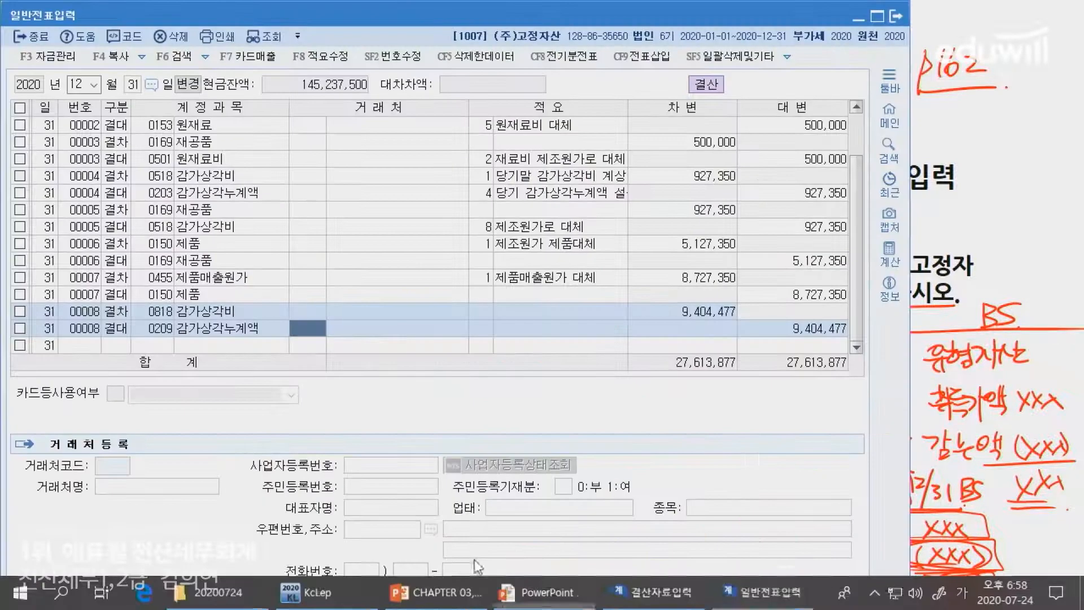
pyautogui.hotkey('alt', 'Tab')
pyautogui.click(712, 415)
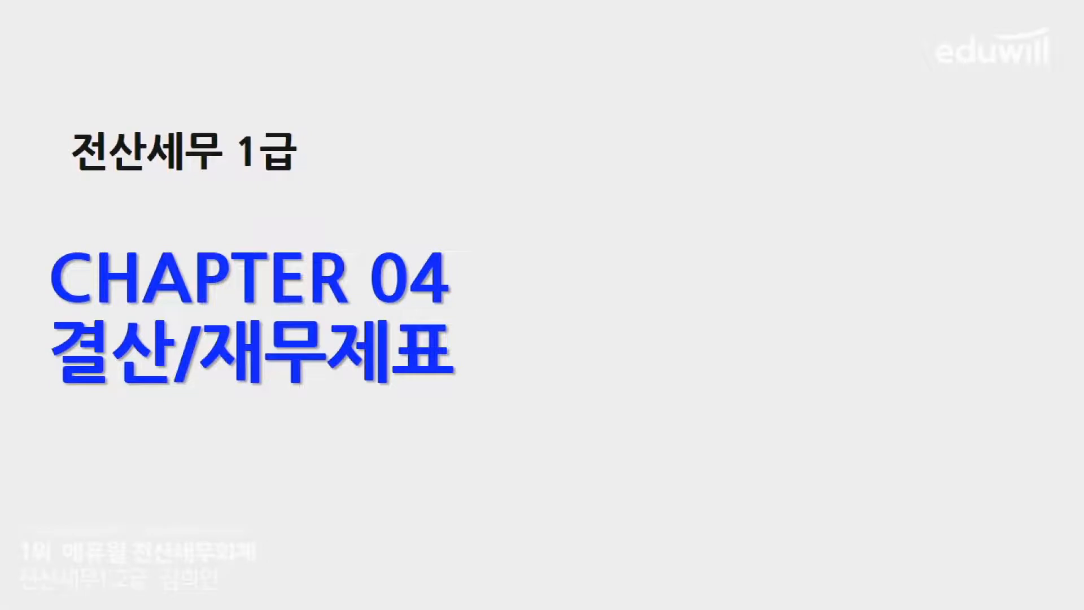
pyautogui.click(712, 416)
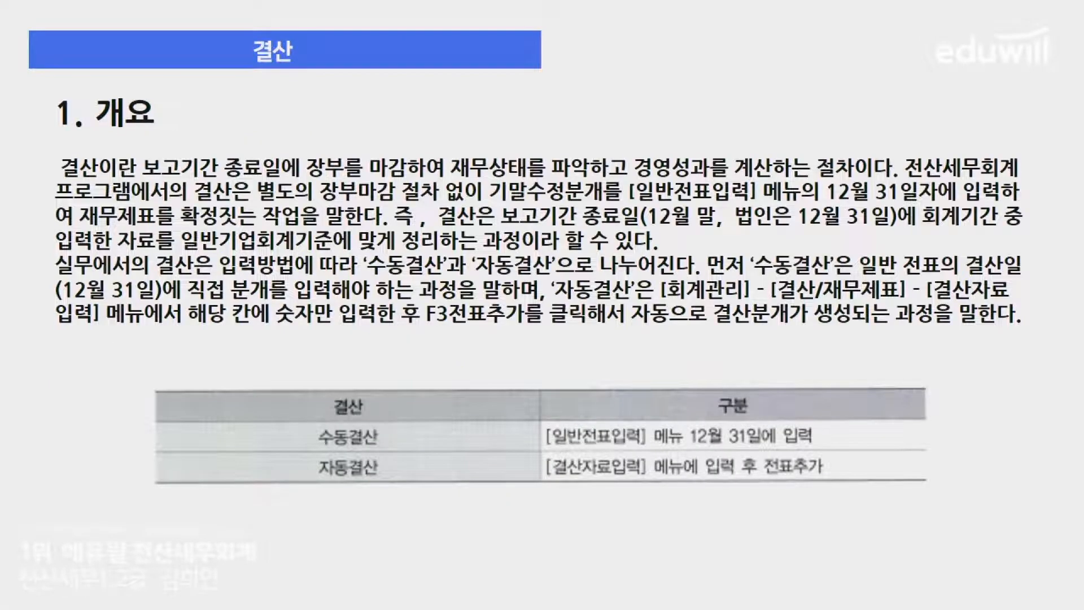